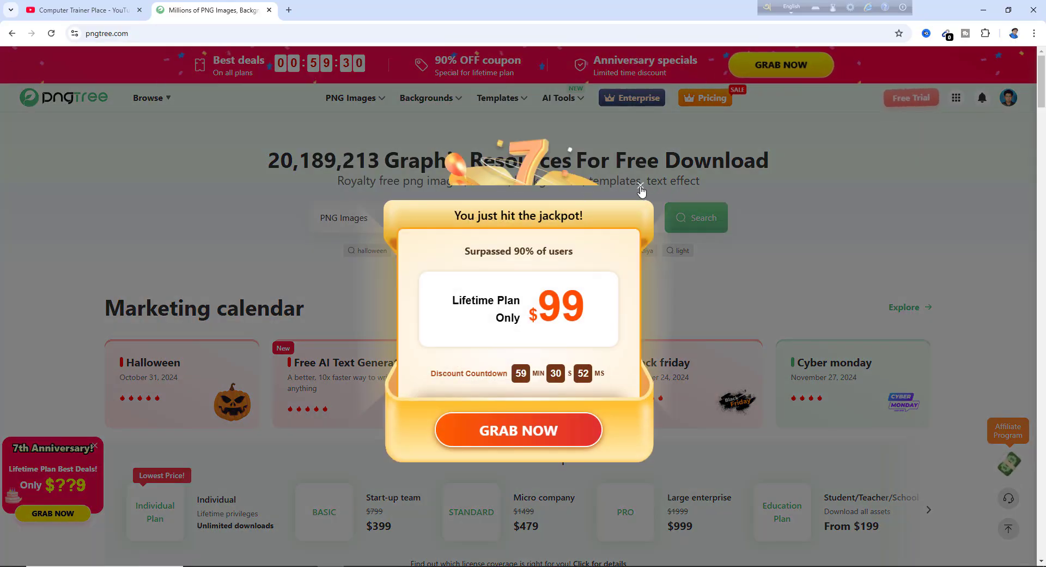
# Dismiss the promotional pop-up and open the free Christmas wallpaper category from the Pngtree backgrounds.
pyautogui.click(371, 158)
pyautogui.moveTo(444, 99)
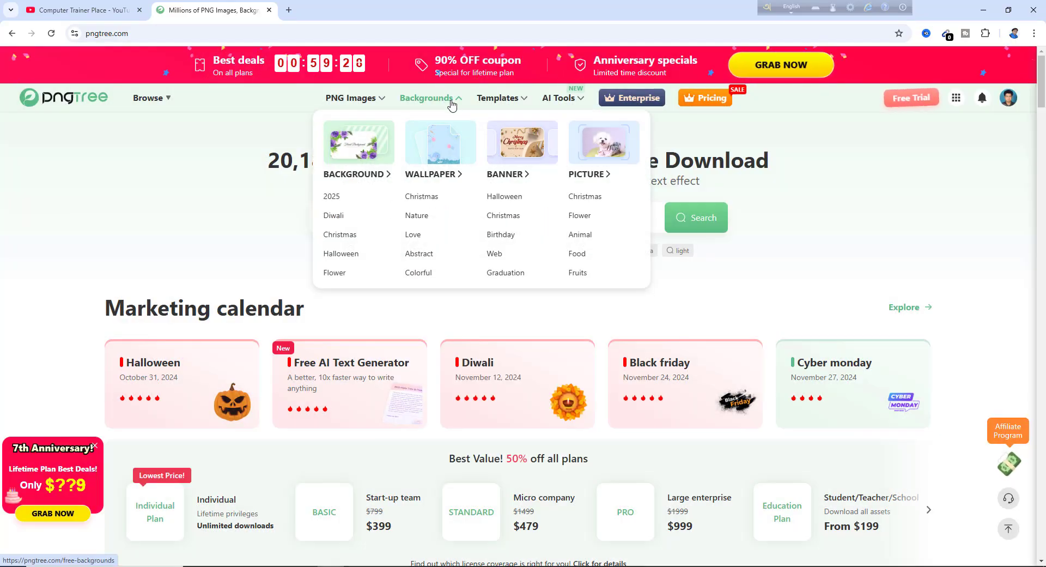
pyautogui.moveTo(351, 98)
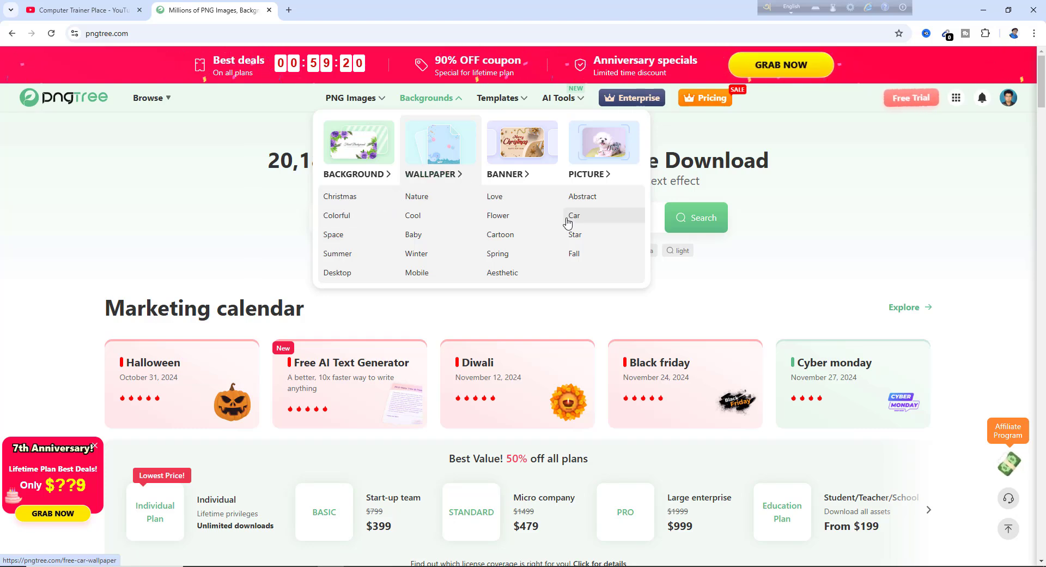
pyautogui.click(347, 202)
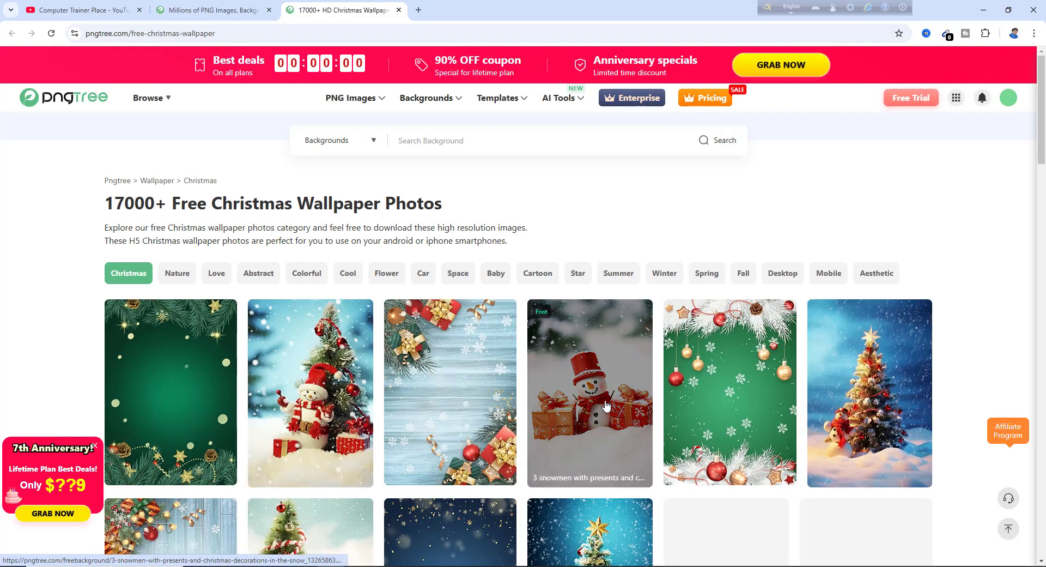
# Browse the Christmas wallpaper gallery to examine the styles of backgrounds on offer.
pyautogui.scroll(-2, 436, 381)
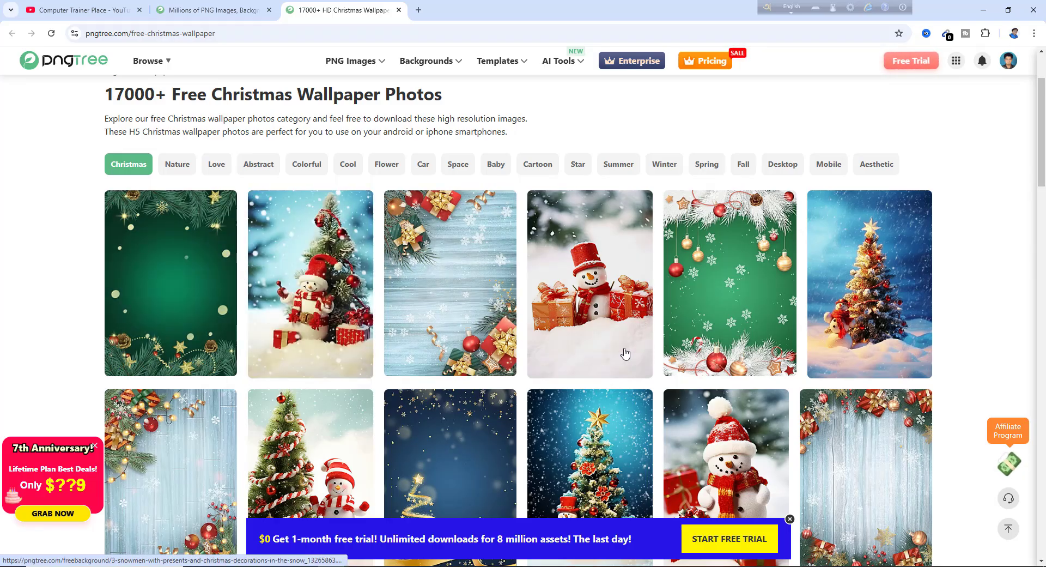
pyautogui.scroll(-4, 625, 353)
pyautogui.scroll(-5, 550, 381)
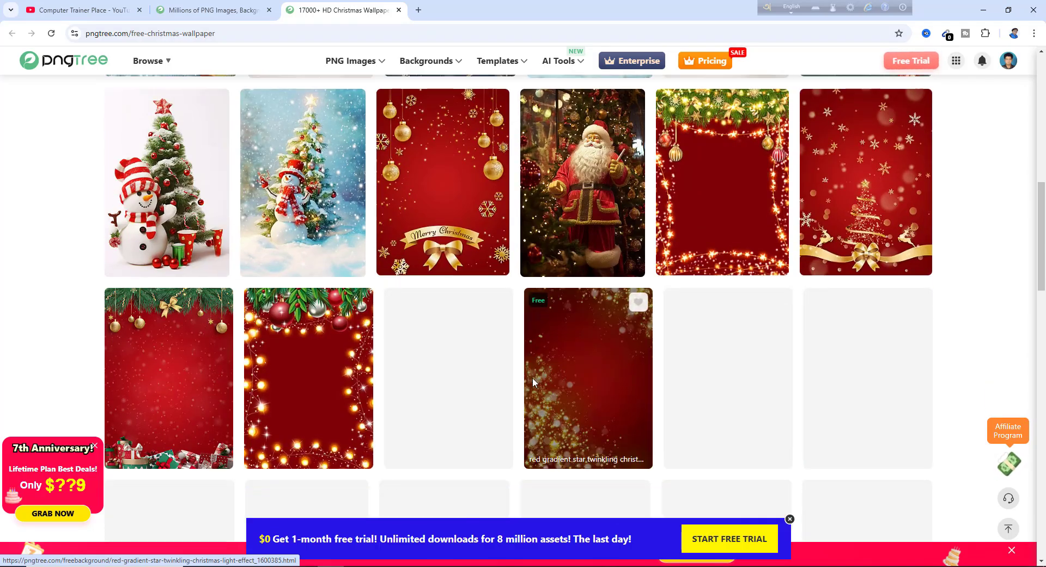
pyautogui.scroll(-5, 531, 377)
pyautogui.scroll(9, 468, 388)
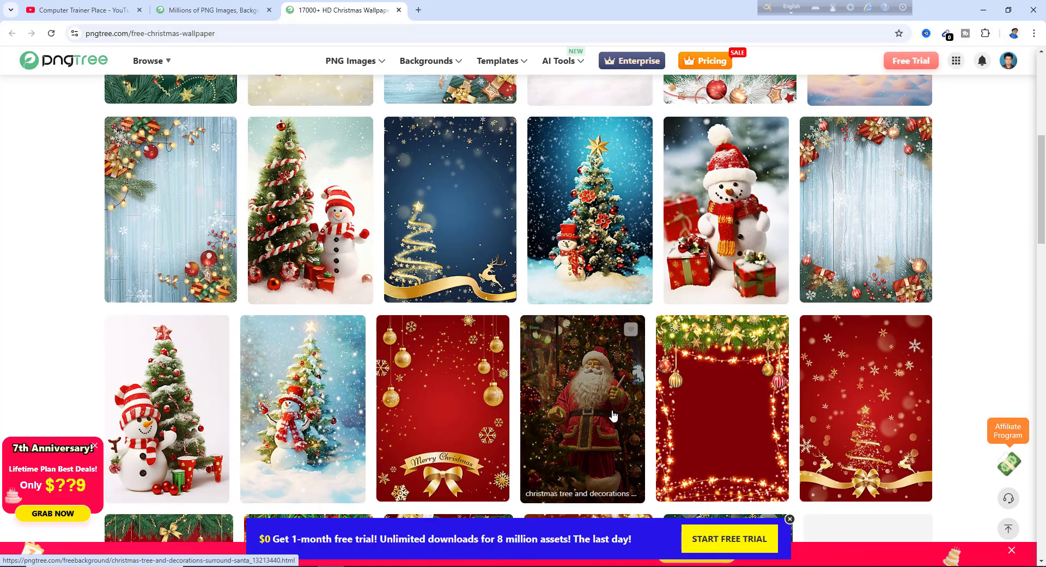
pyautogui.scroll(7, 545, 409)
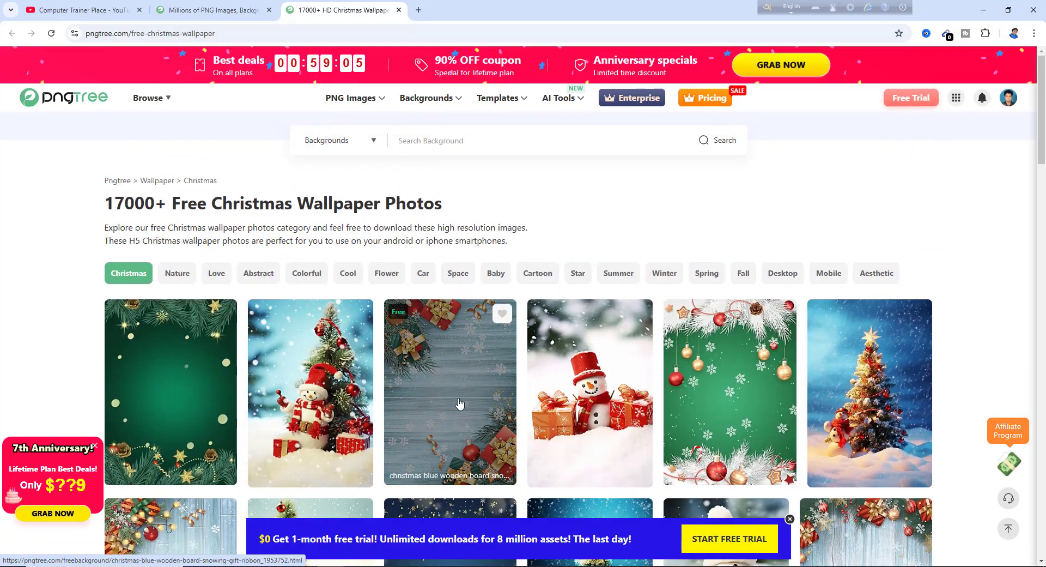
pyautogui.scroll(-2, 459, 403)
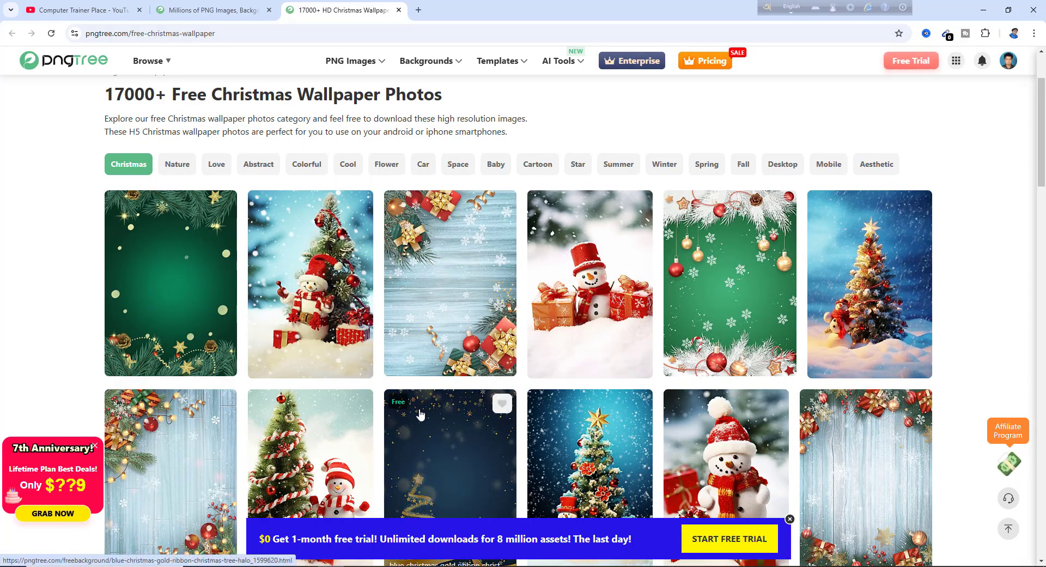
pyautogui.scroll(2, 419, 414)
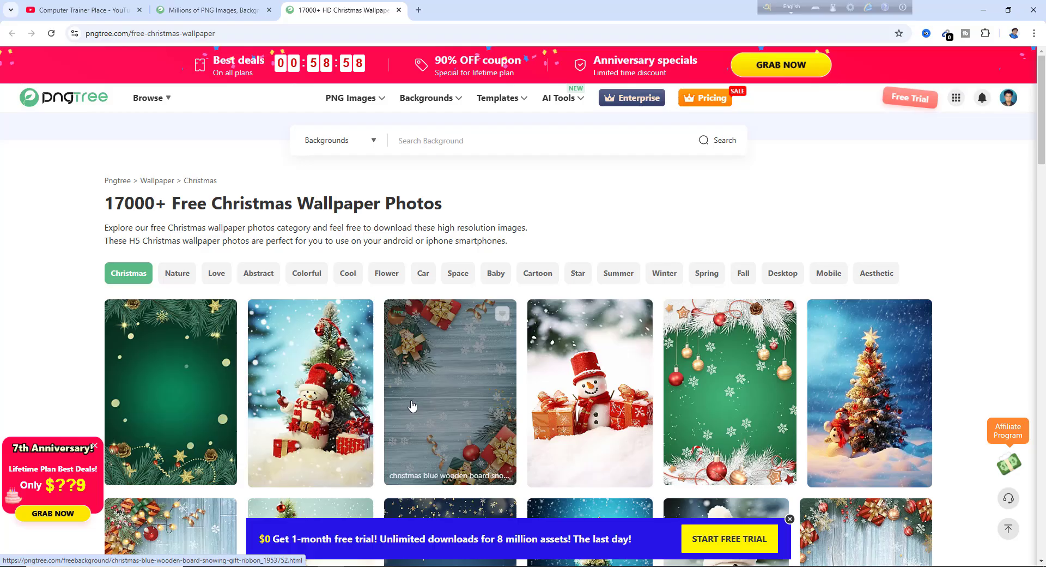
# Return to the Pngtree homepage, enter the contributor uploading system and open its Backgrounds Upload page.
pyautogui.click(246, 12)
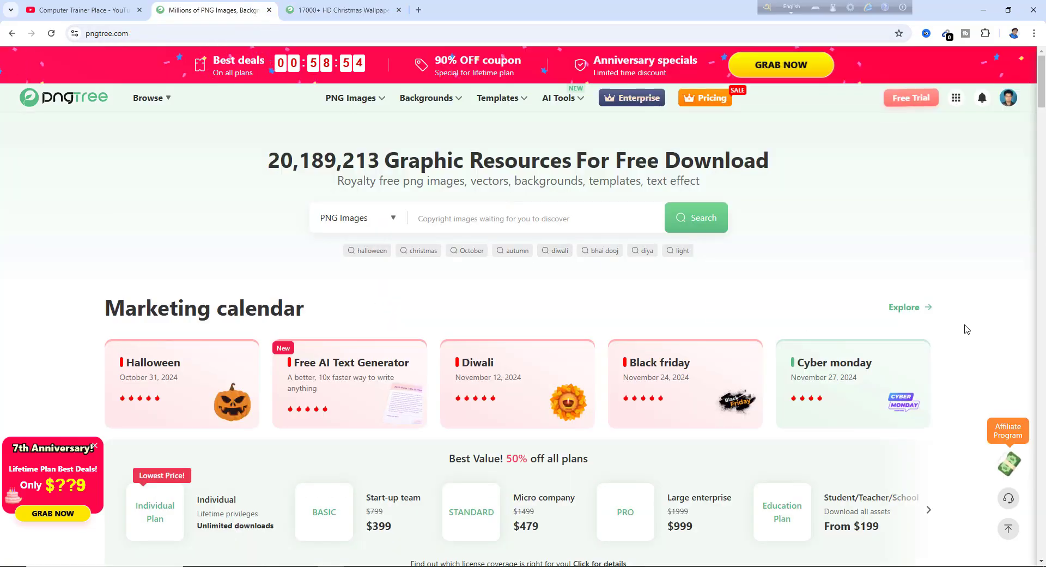
pyautogui.moveTo(1011, 100)
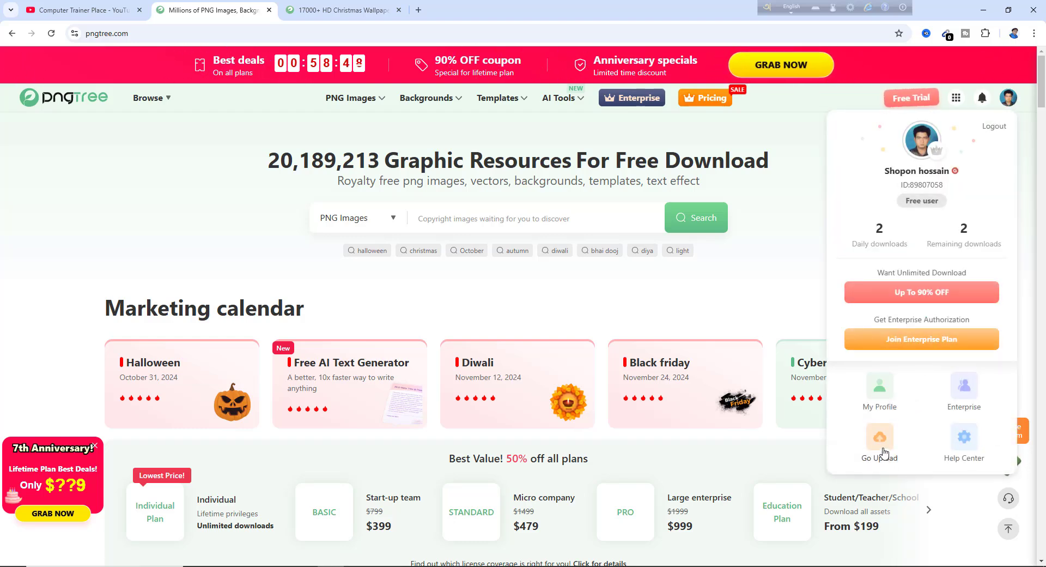
pyautogui.click(884, 452)
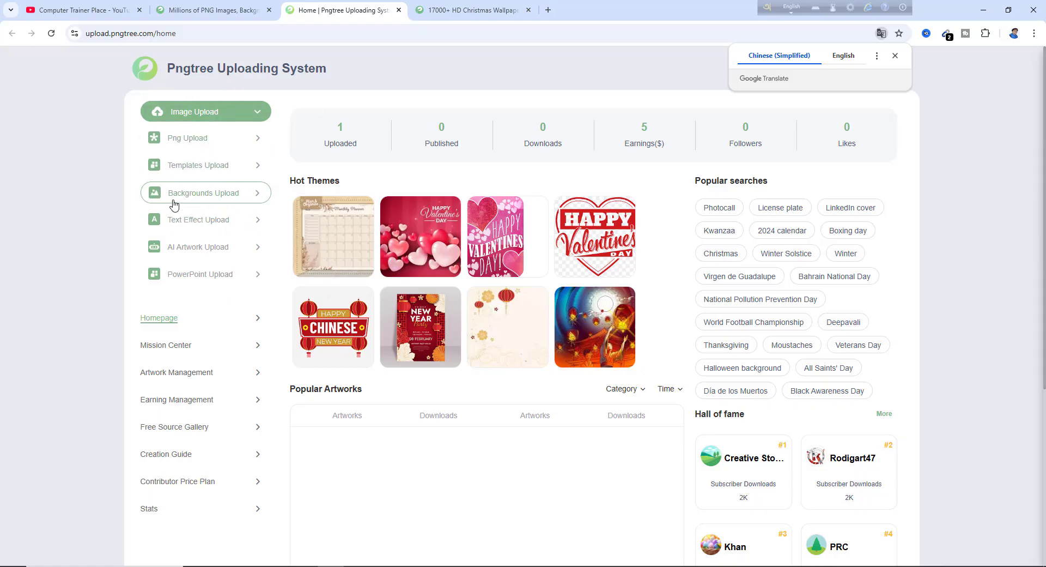
pyautogui.click(203, 197)
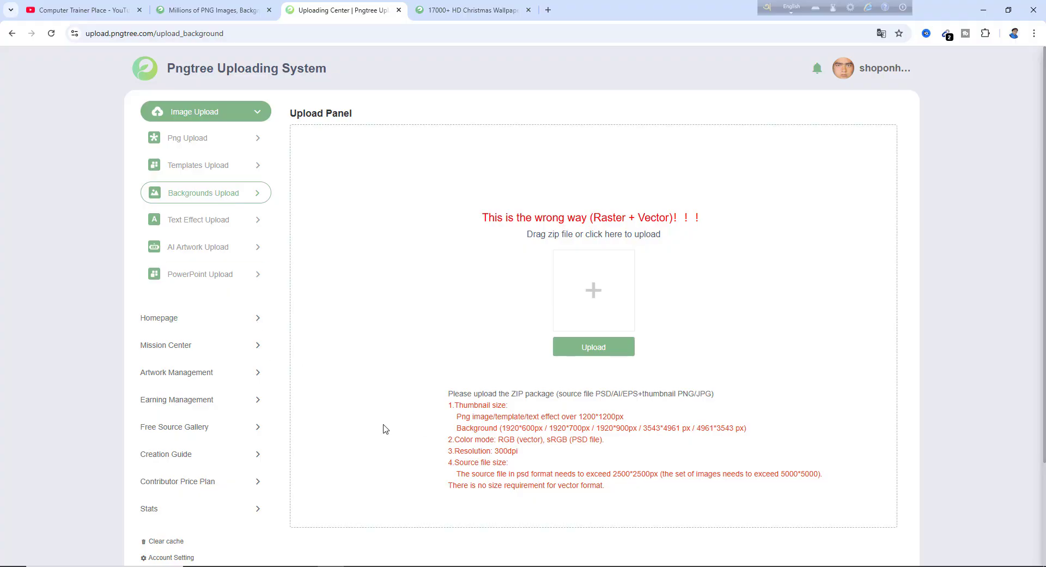
# Go back to the Christmas wallpaper gallery and review the sample backgrounds again.
pyautogui.click(444, 11)
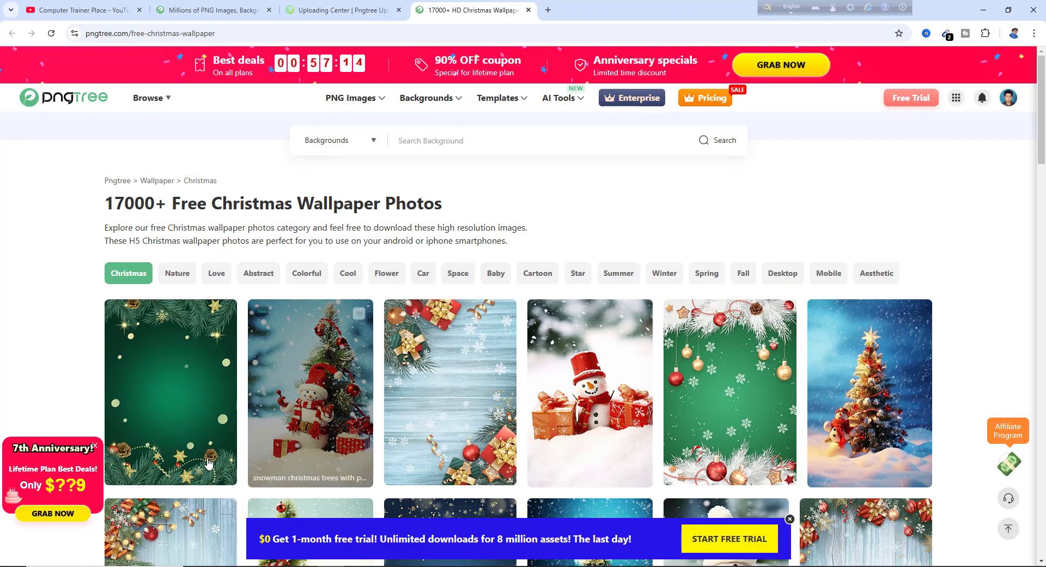
pyautogui.scroll(-4, 574, 437)
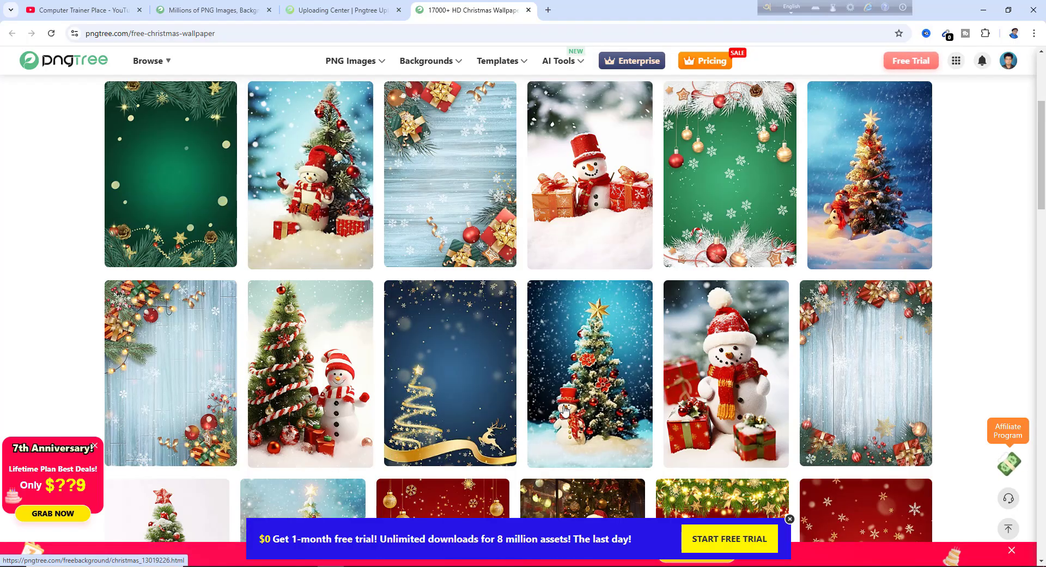
pyautogui.scroll(-3, 300, 321)
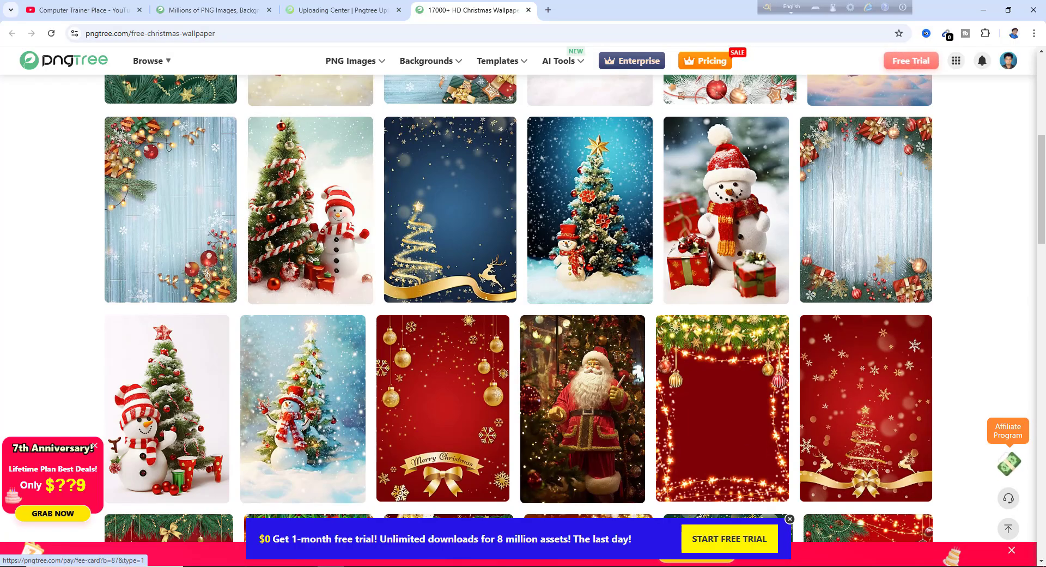
pyautogui.scroll(8, 420, 397)
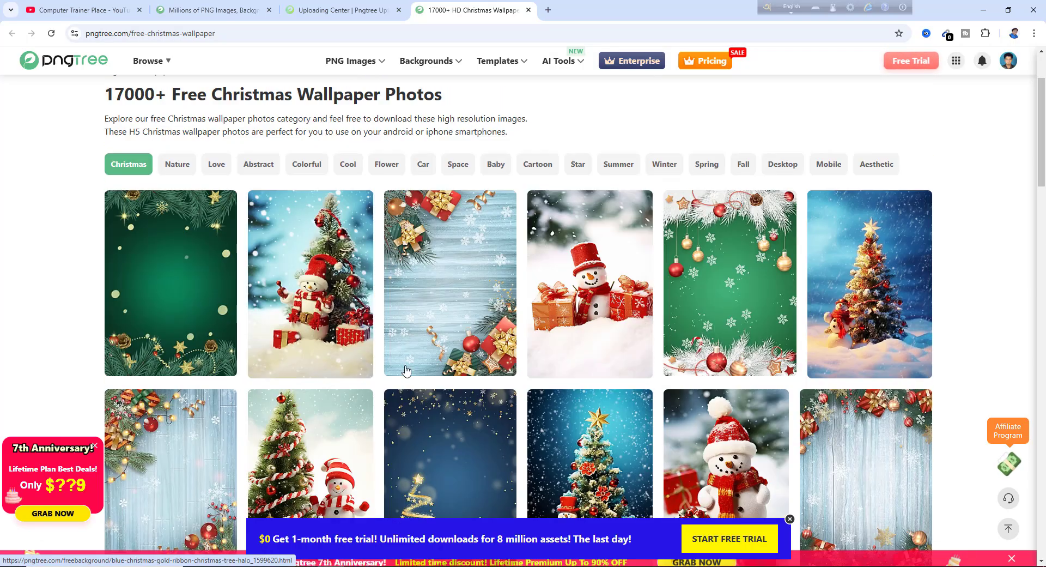
# Search Google for "canva" in a new browser tab and open the Canva website.
pyautogui.click(548, 11)
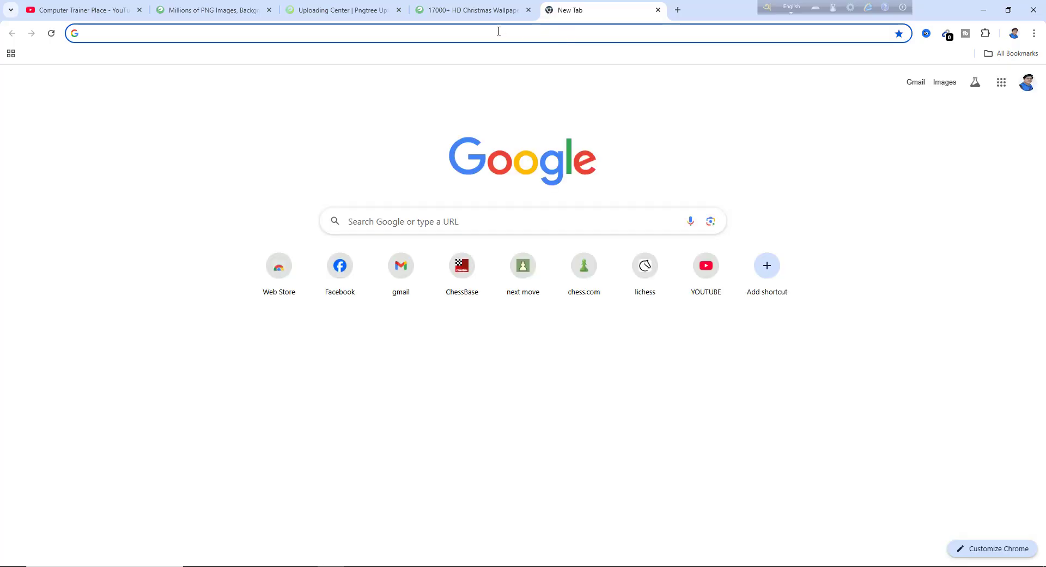
pyautogui.click(373, 224)
pyautogui.write('canva')
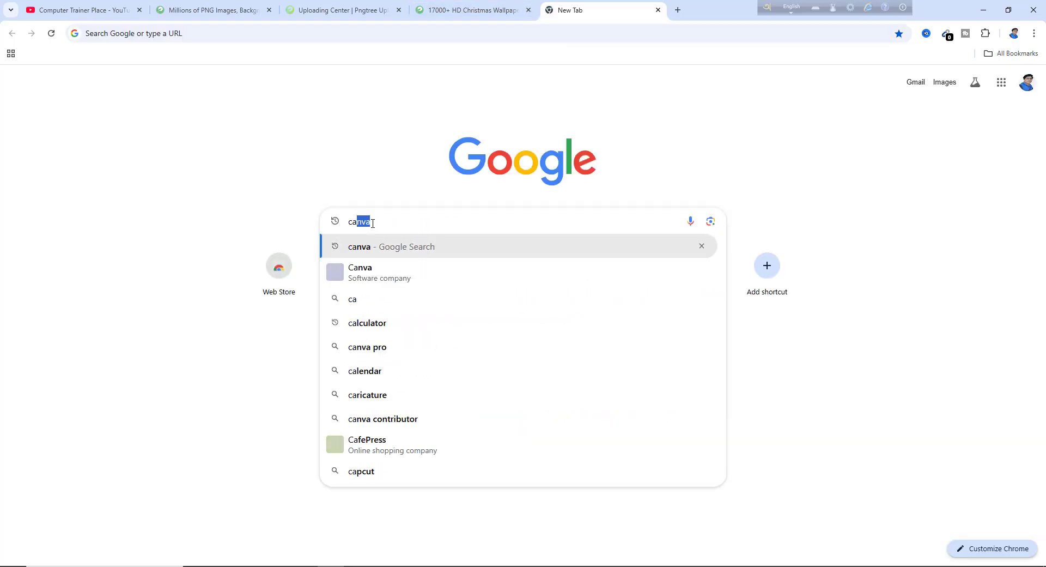
pyautogui.press('Return')
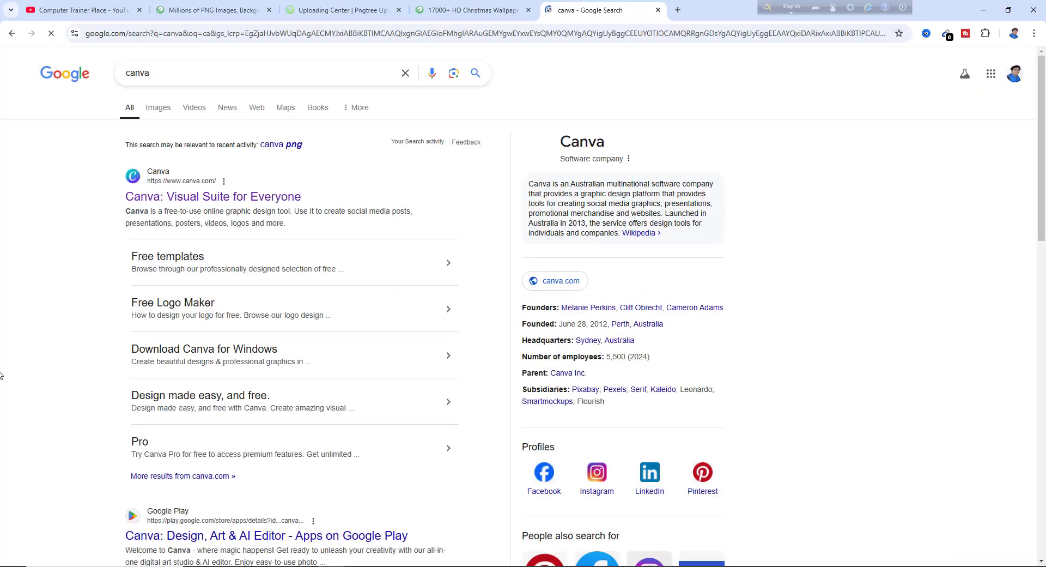
pyautogui.click(189, 200)
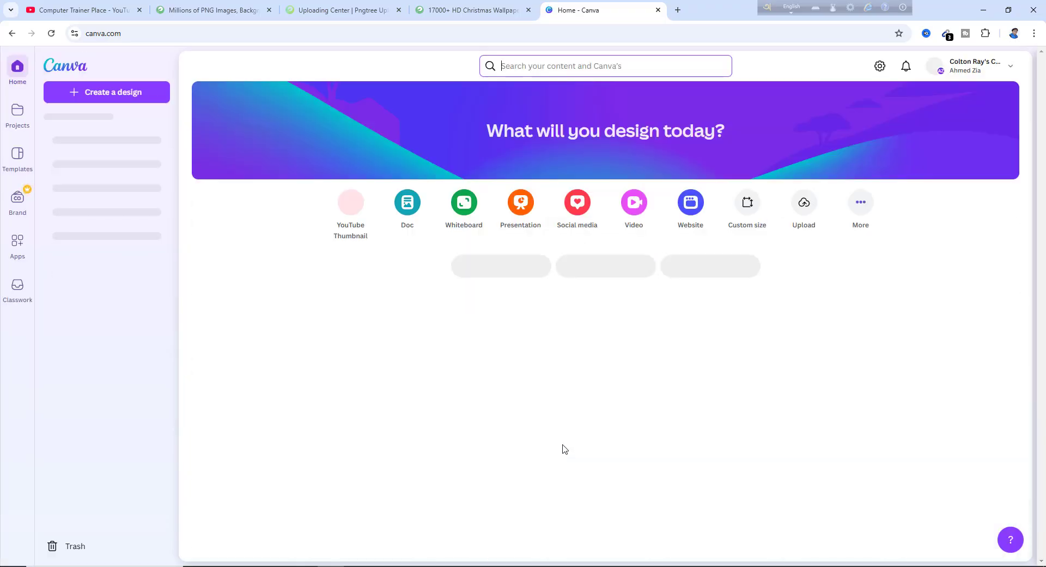
# Search Canva for "chgristmas Background".
pyautogui.click(513, 65)
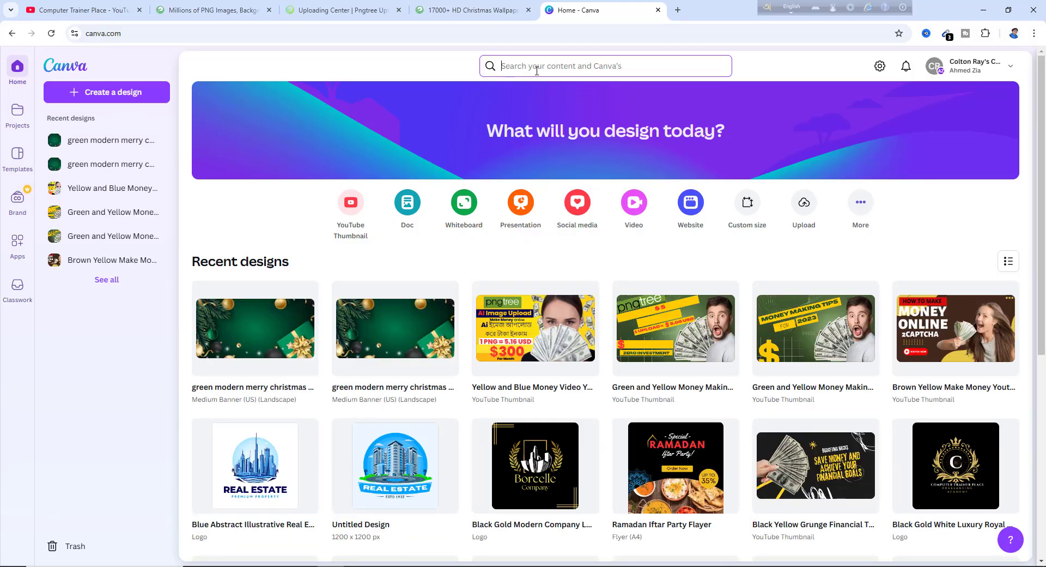
pyautogui.click(535, 66)
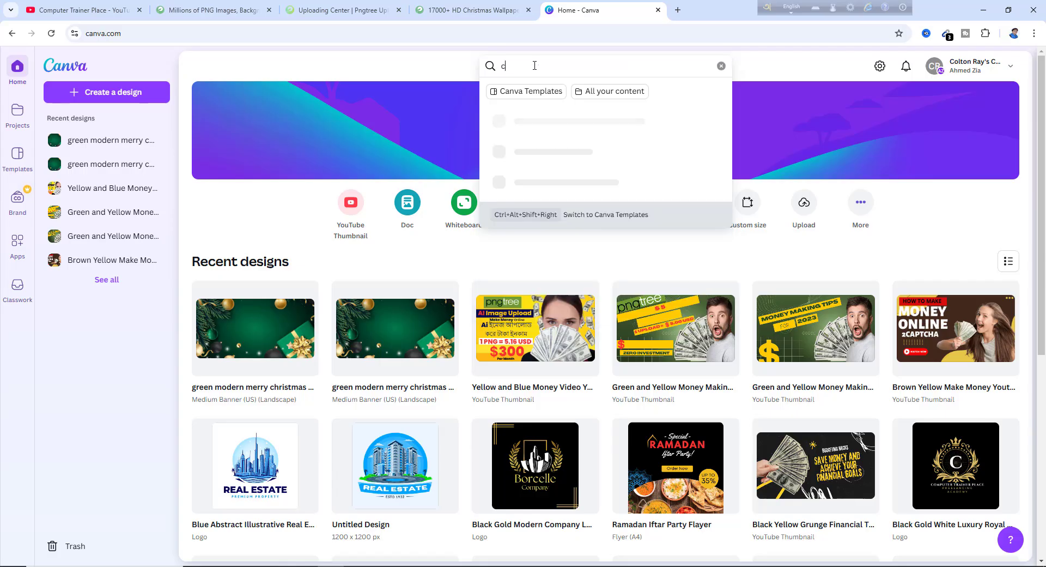
pyautogui.write('chgristmas Backg')
pyautogui.write('round')
pyautogui.press('Return')
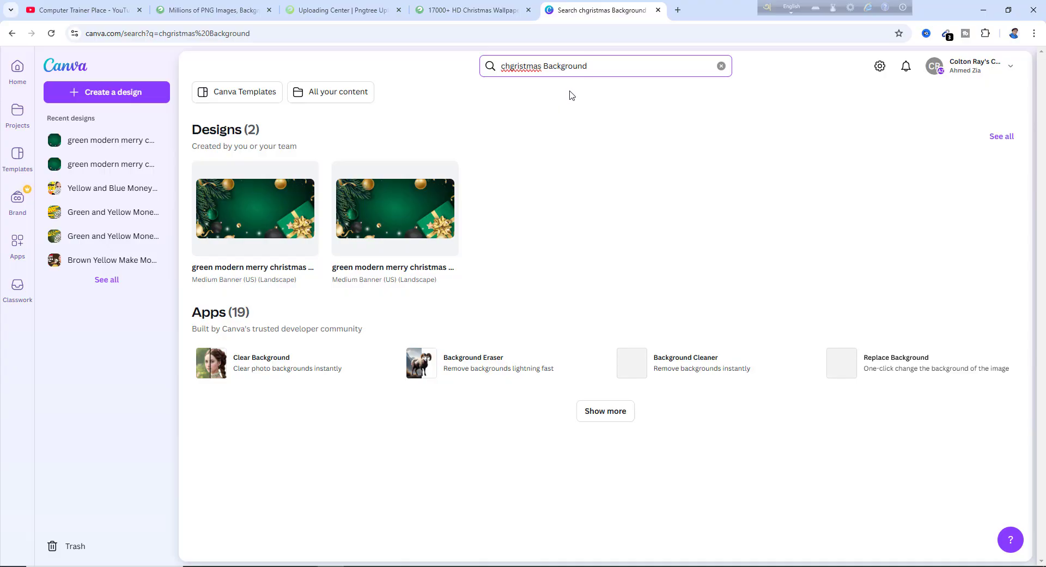
# Shorten the Canva search term to "chgristmas" and run the search again.
pyautogui.click(610, 63)
pyautogui.press('BackSpace')
pyautogui.press('BackSpace')
pyautogui.press('BackSpace')
pyautogui.press('BackSpace')
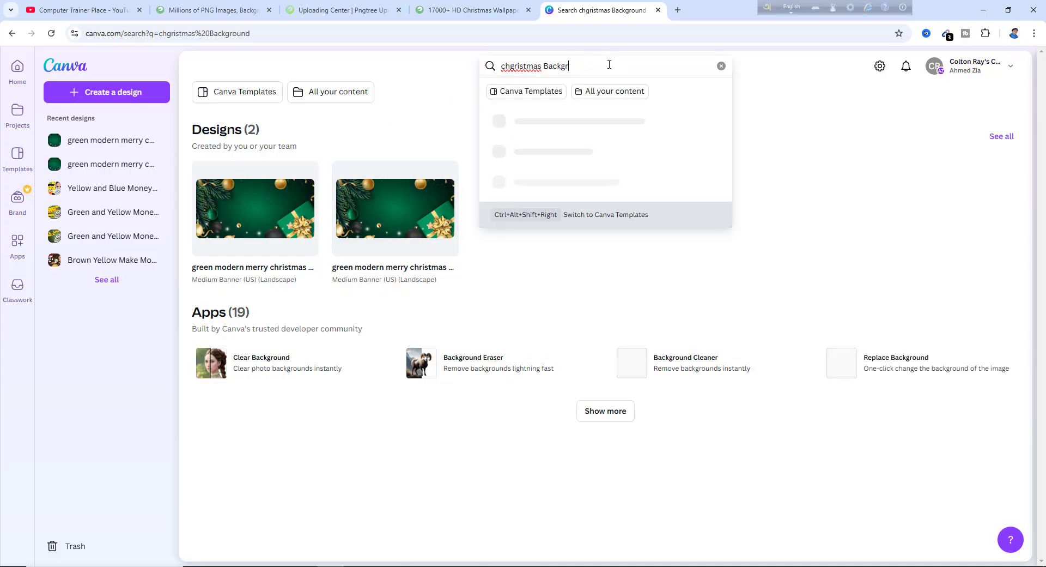
pyautogui.press('BackSpace')
pyautogui.press('BackSpace')
pyautogui.press('BackSpace')
pyautogui.press('BackSpace')
pyautogui.press('BackSpace')
pyautogui.press('BackSpace')
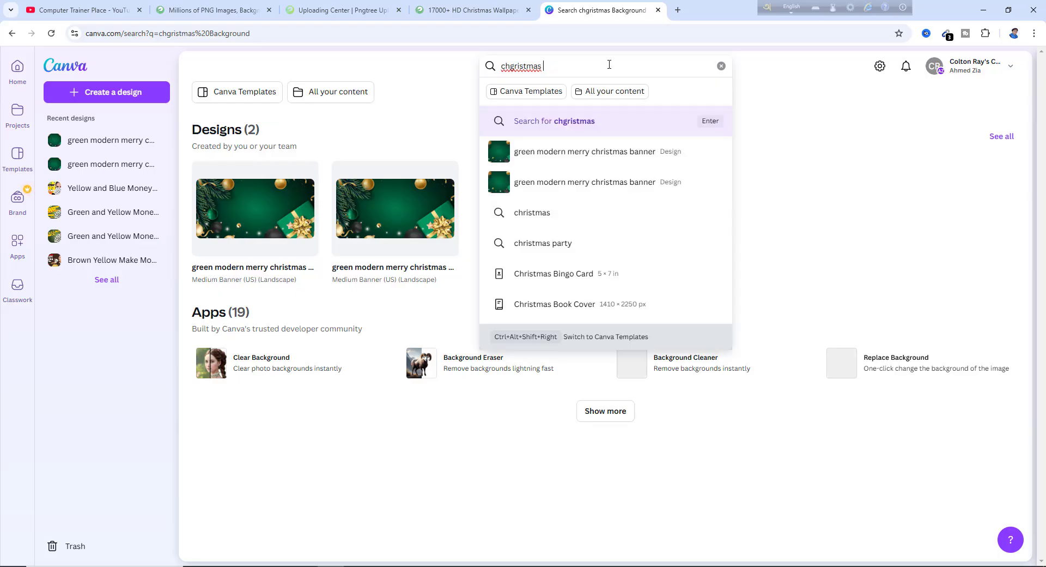
pyautogui.press('BackSpace')
pyautogui.press('Return')
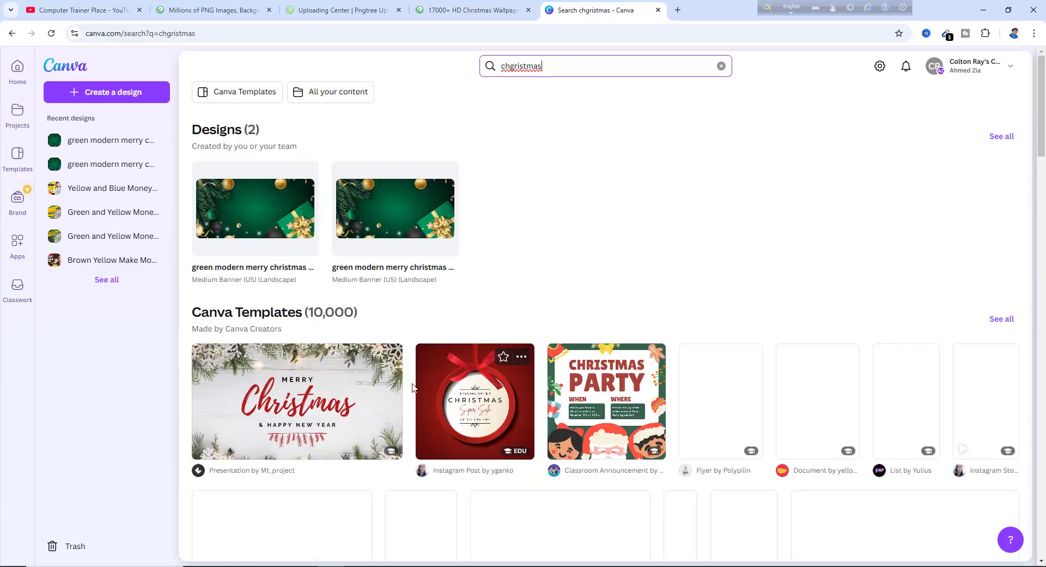
# Browse the Christmas template results to examine designs suitable as a background.
pyautogui.scroll(-7, 659, 431)
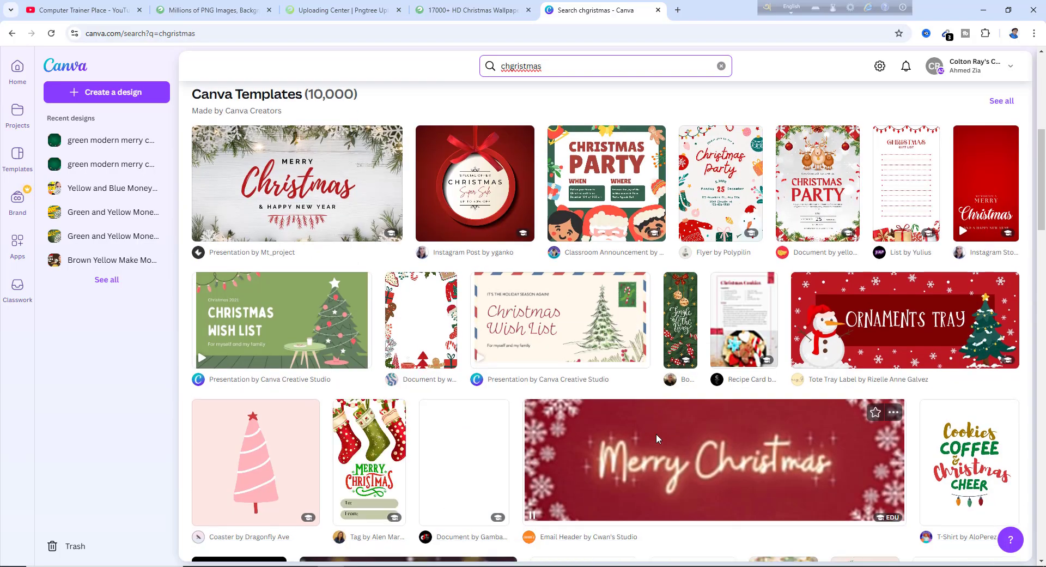
pyautogui.scroll(-3, 672, 391)
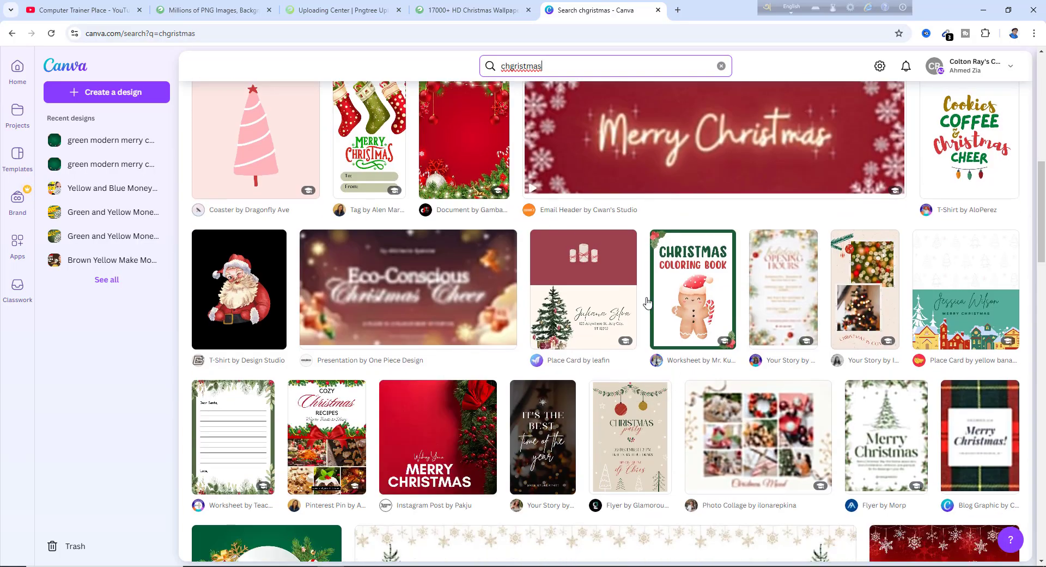
pyautogui.scroll(-10, 647, 355)
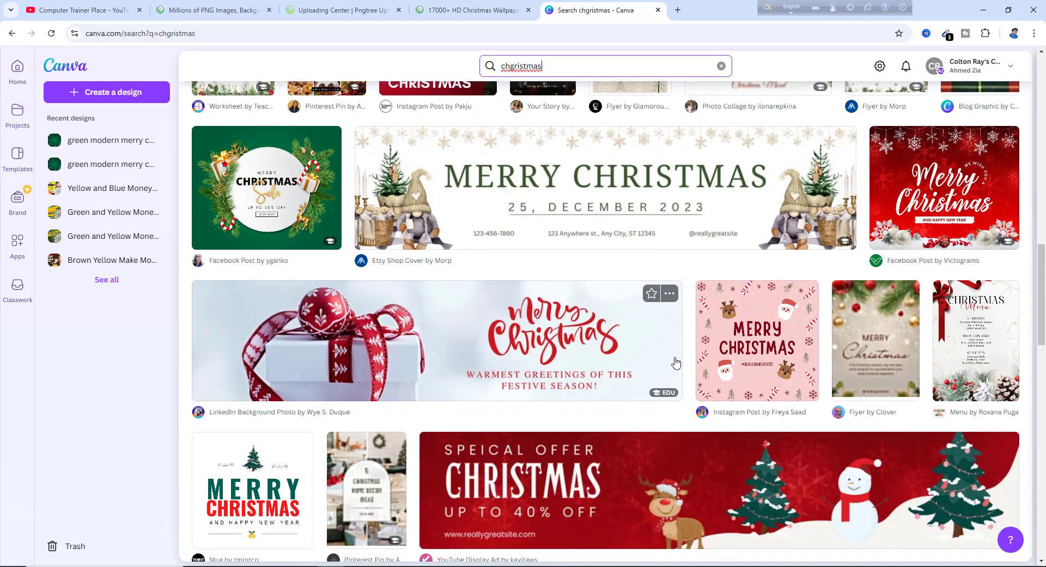
pyautogui.scroll(-8, 686, 370)
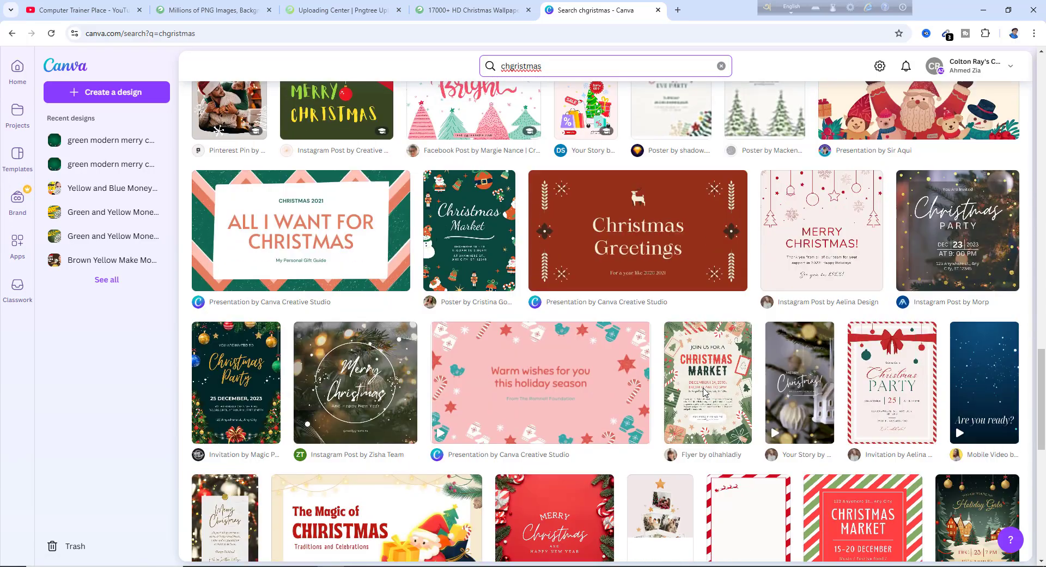
pyautogui.scroll(-10, 708, 393)
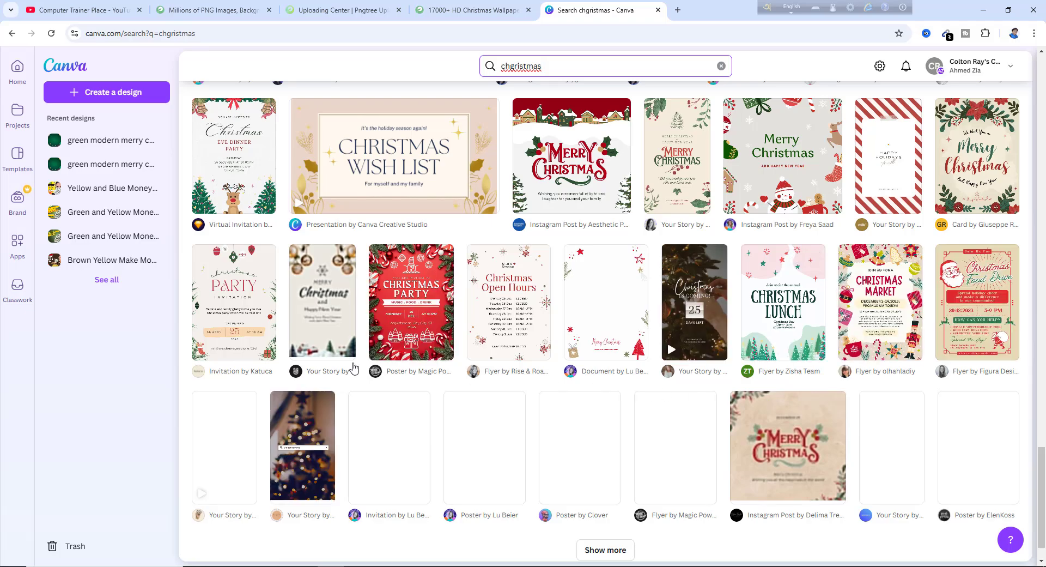
pyautogui.scroll(7, 801, 457)
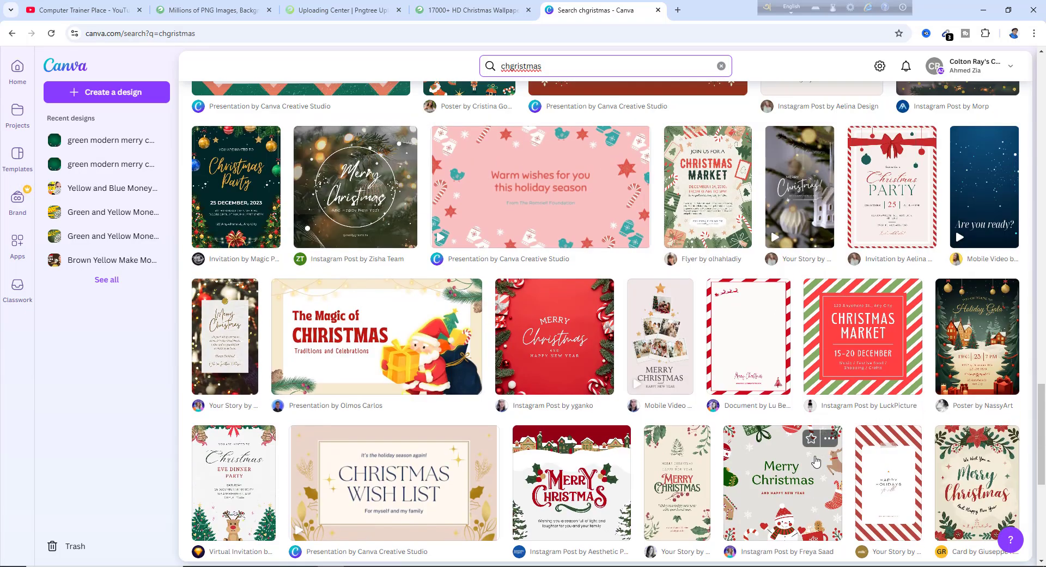
pyautogui.scroll(10, 692, 450)
pyautogui.scroll(-15, 690, 450)
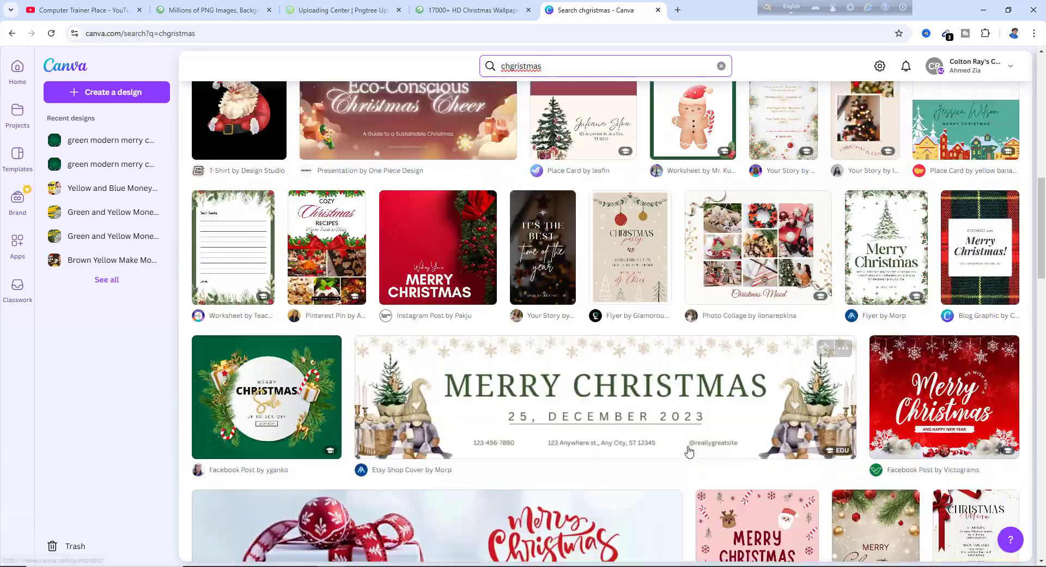
pyautogui.scroll(3, 717, 466)
pyautogui.scroll(-2, 717, 466)
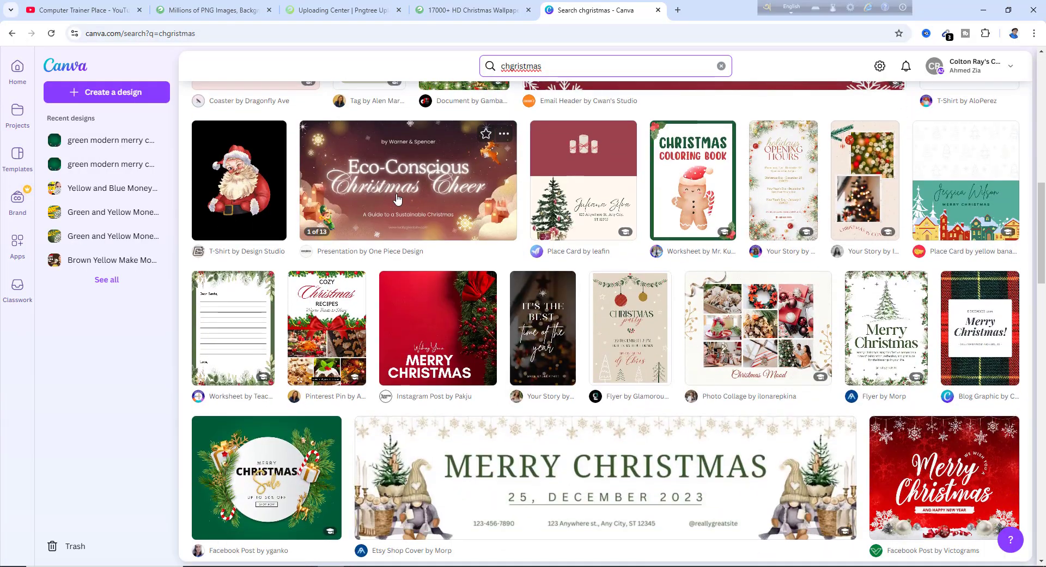
# Open the first existing "green modern merry christmas" banner design in the editor and select an image element on it.
pyautogui.scroll(11, 397, 200)
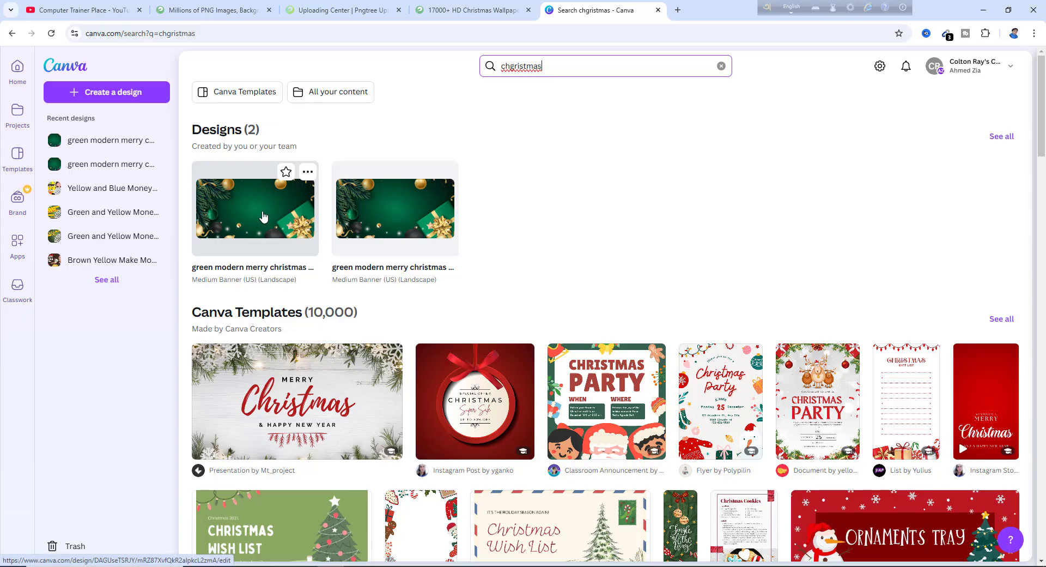
pyautogui.click(263, 216)
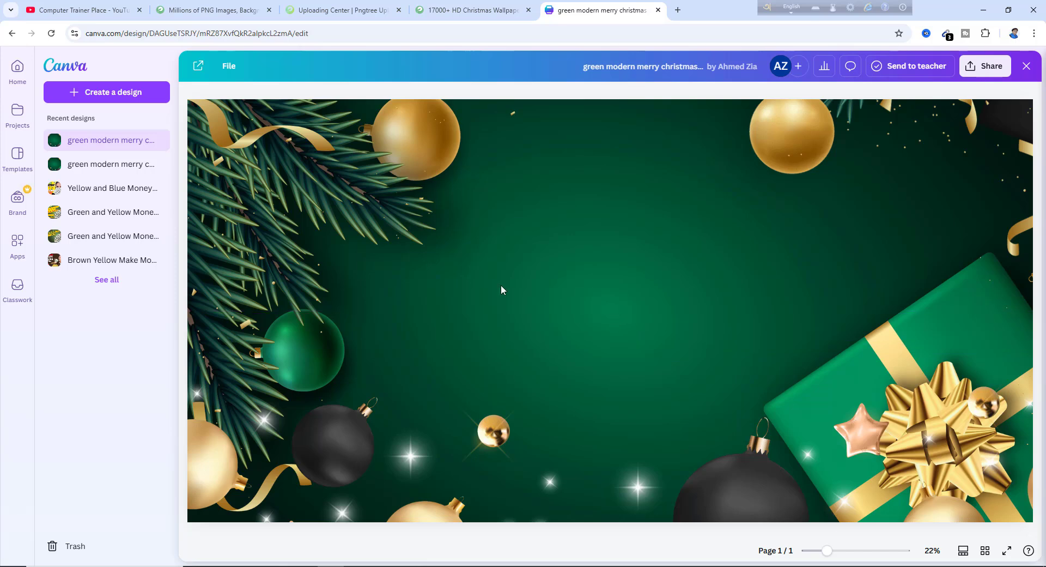
pyautogui.click(612, 280)
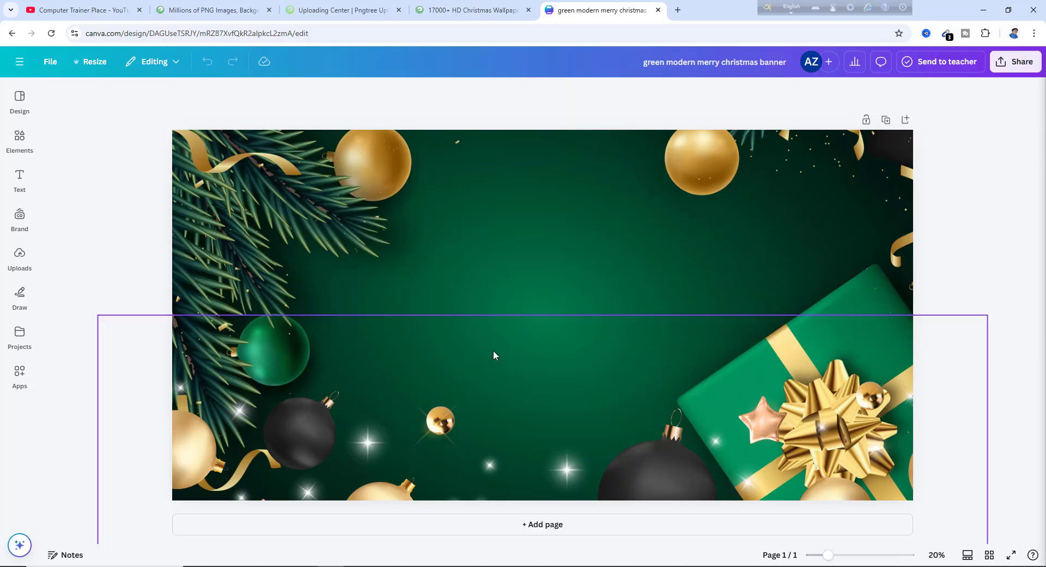
pyautogui.click(566, 259)
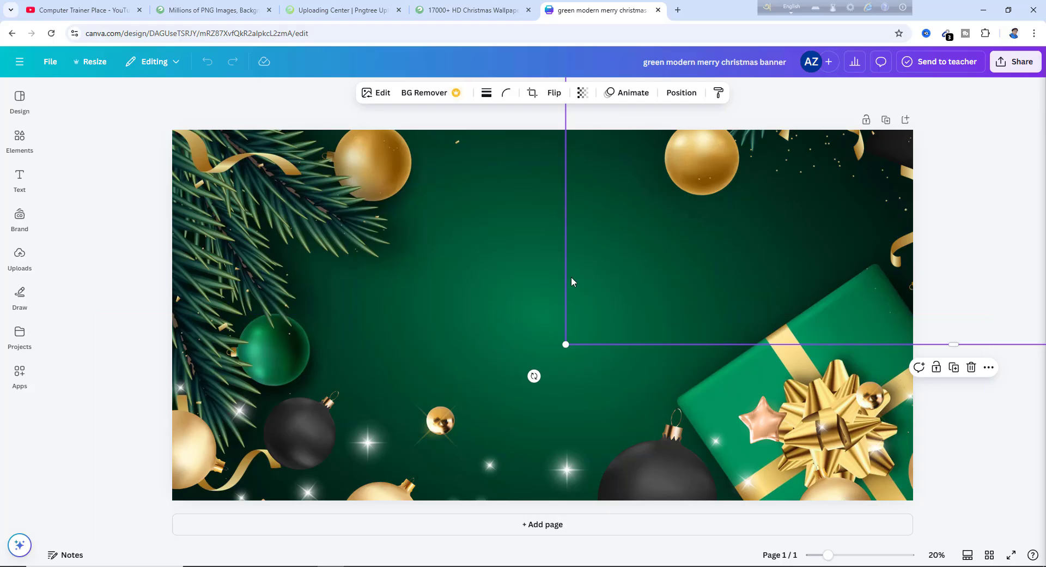
# Download the Christmas banner as a PDF Standard file.
pyautogui.click(1022, 66)
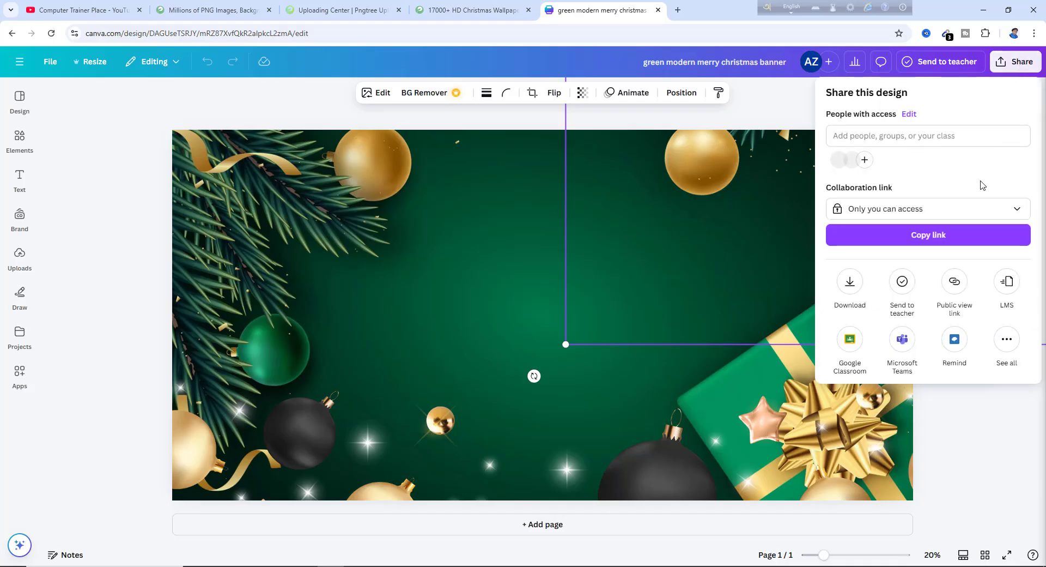
pyautogui.click(852, 283)
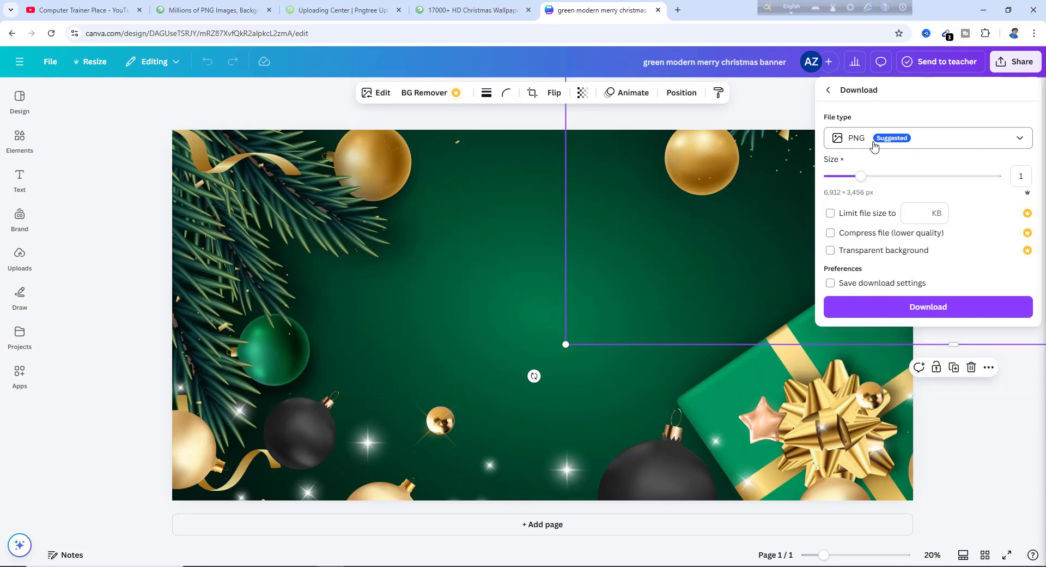
pyautogui.click(1016, 142)
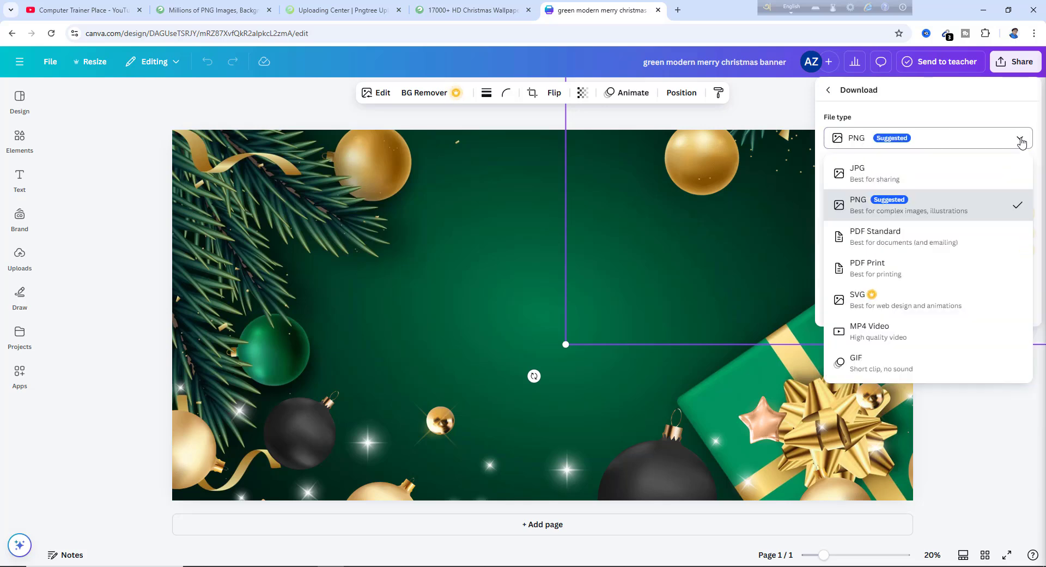
pyautogui.click(881, 238)
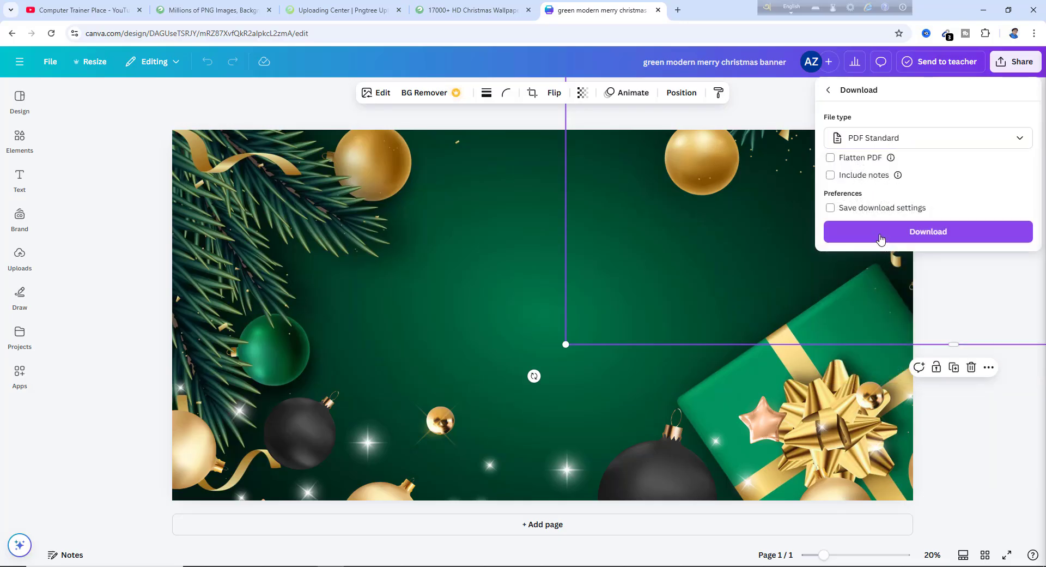
pyautogui.click(919, 238)
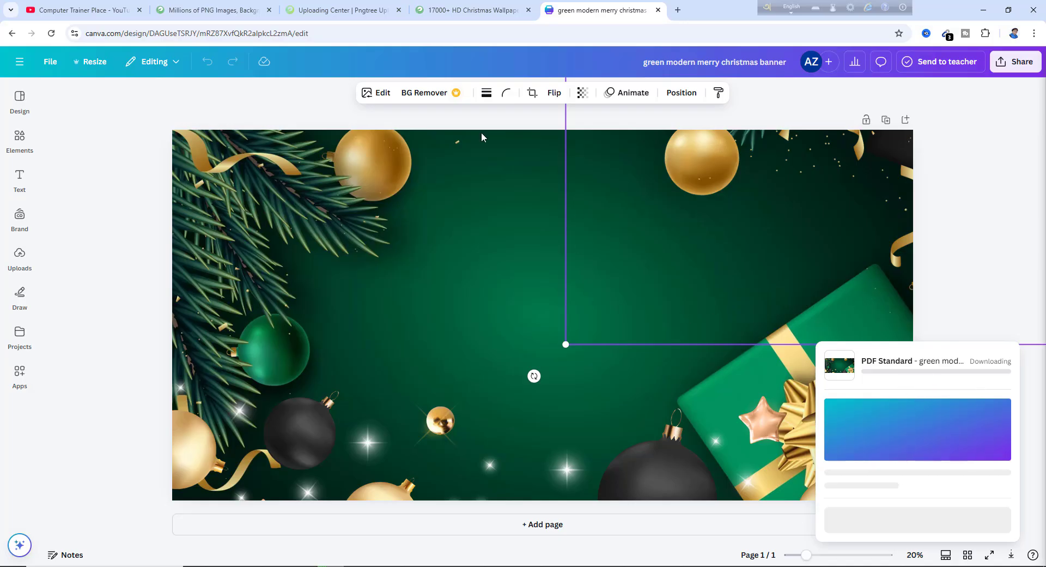
# Review Pngtree's background upload requirements and open photopea.com in a new browser tab.
pyautogui.click(320, 12)
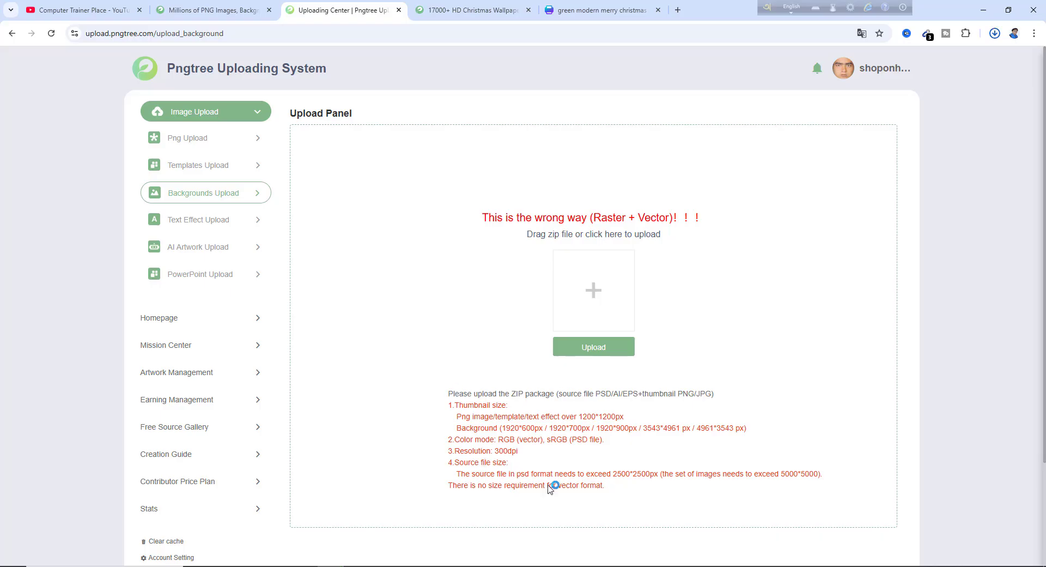
pyautogui.click(600, 13)
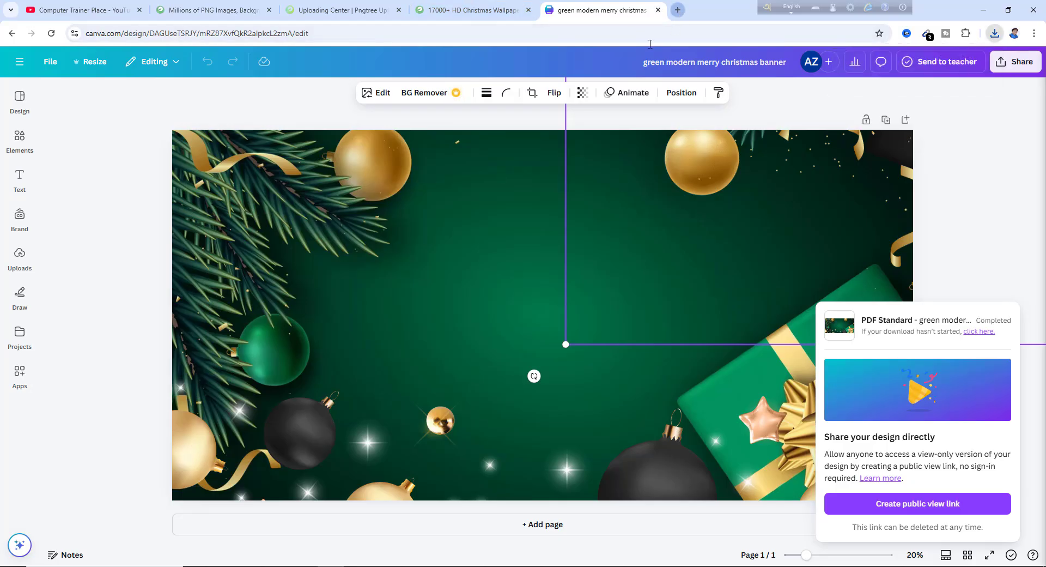
pyautogui.hotkey('ctrl', 't')
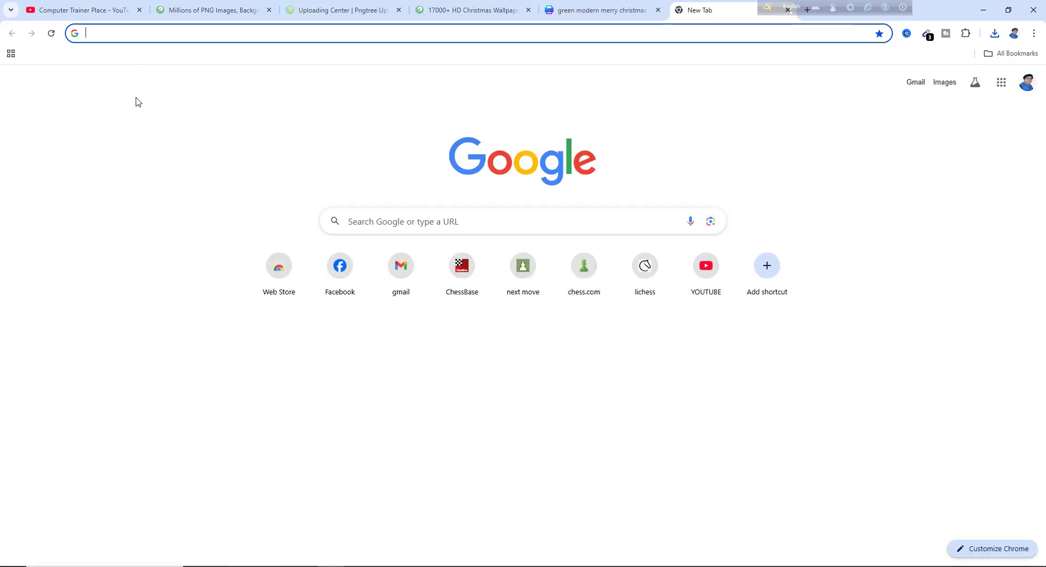
pyautogui.write('photopea.com')
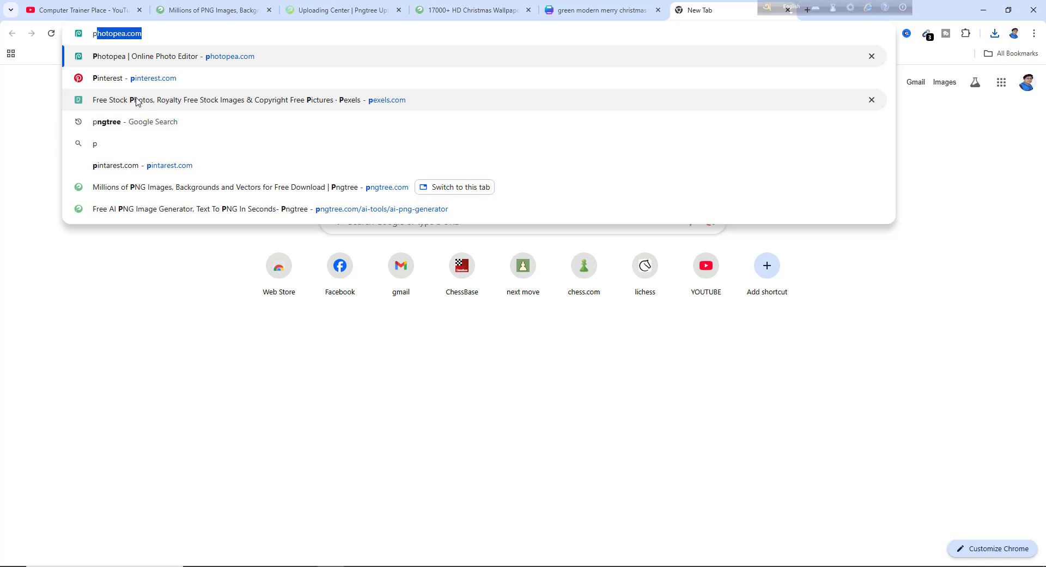
pyautogui.press('Return')
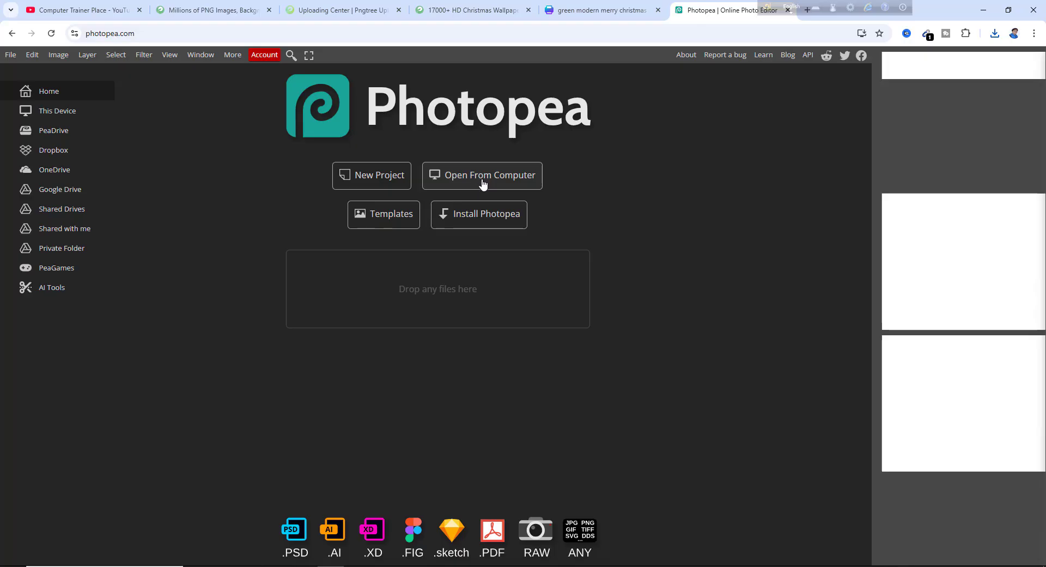
# Open the downloaded "green modern merry christmas banner (2)" PDF from the Downloads folder in Photopea.
pyautogui.click(483, 183)
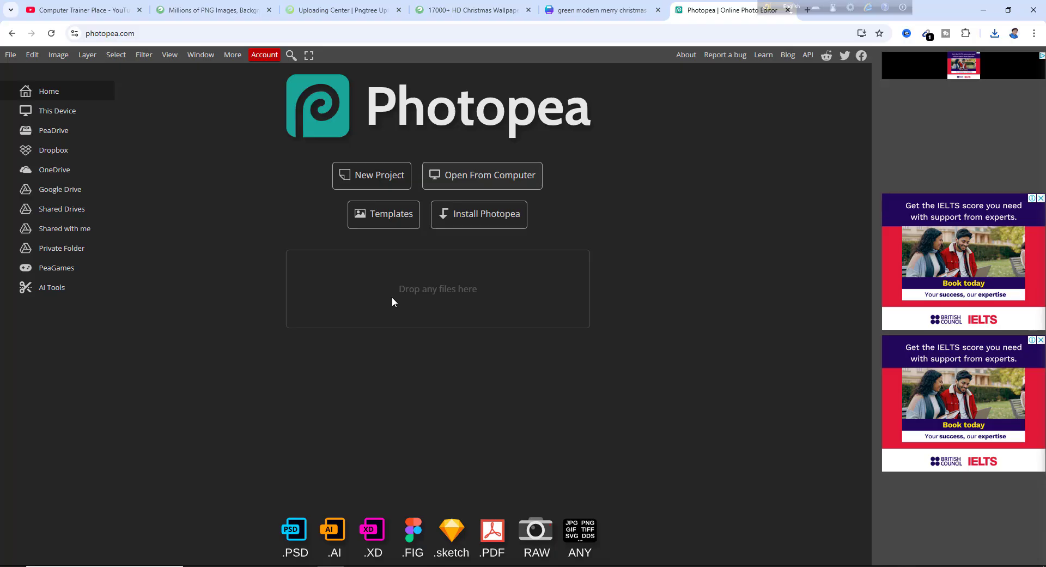
pyautogui.click(394, 324)
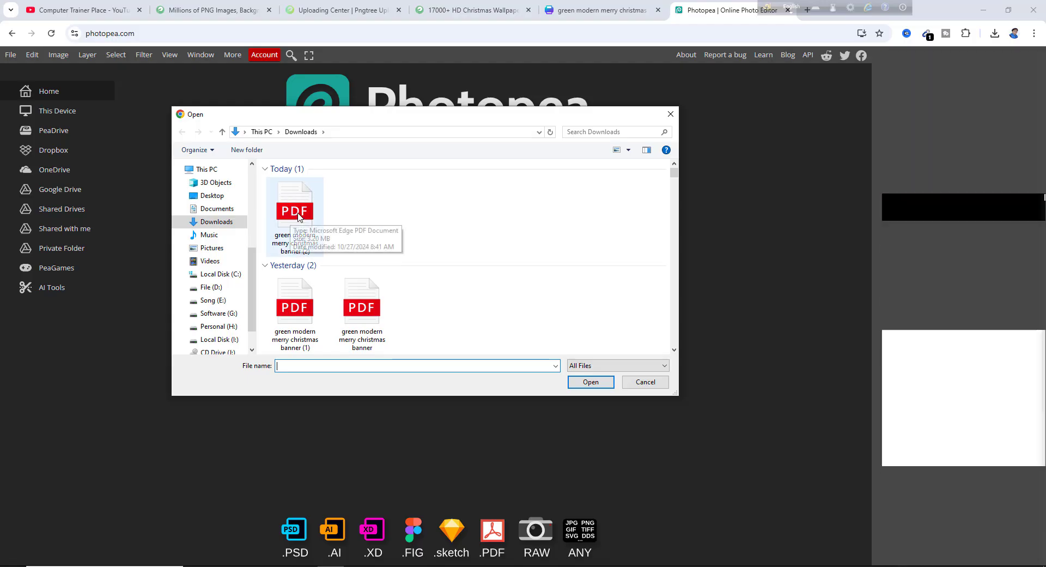
pyautogui.click(300, 213)
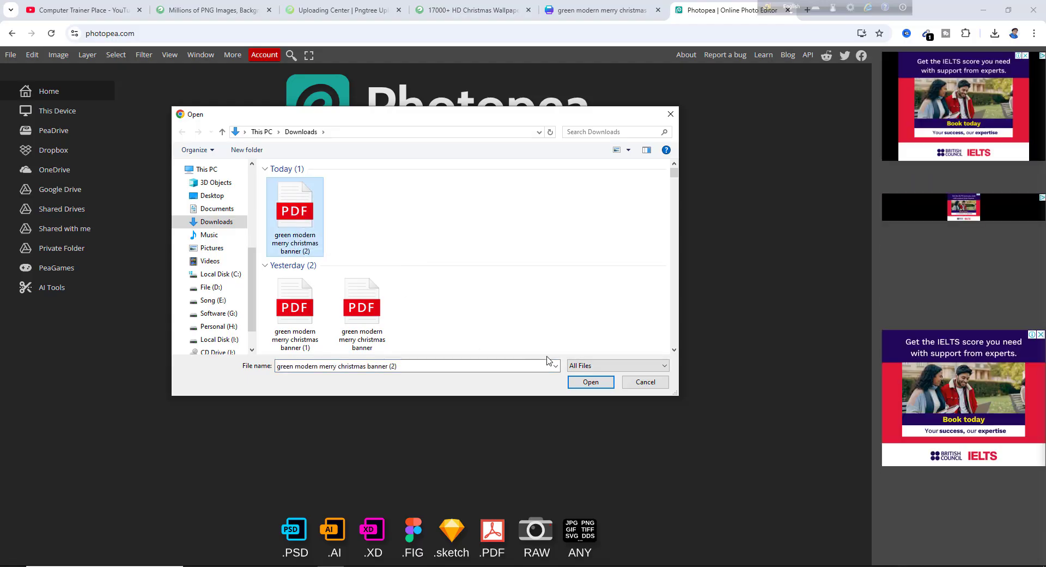
pyautogui.click(594, 384)
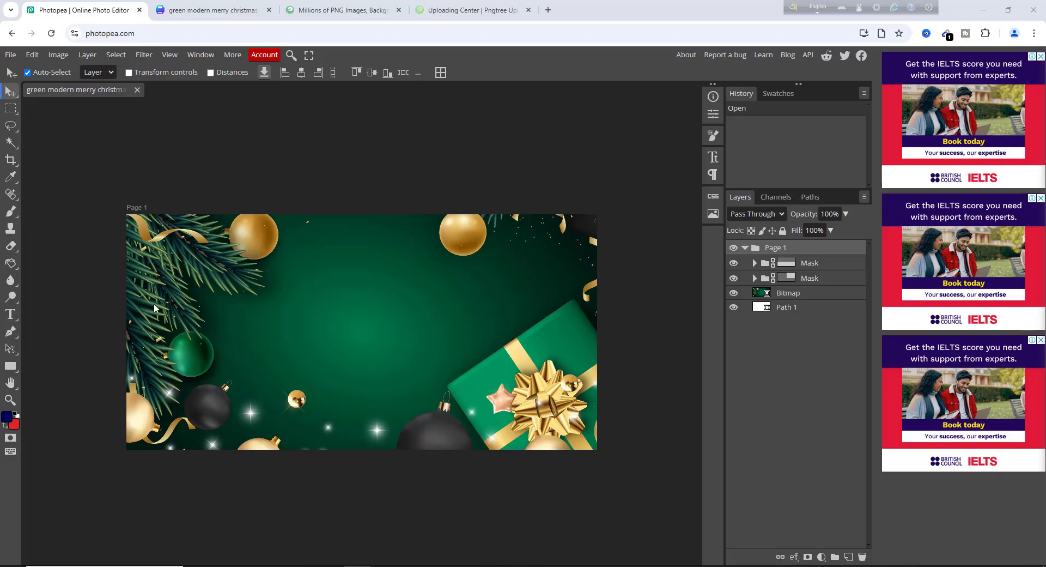
# Check the size and resolution requirements on Pngtree's upload page and set the banner's resolution to 300 DPI in Photopea's Image Size settings.
pyautogui.click(473, 12)
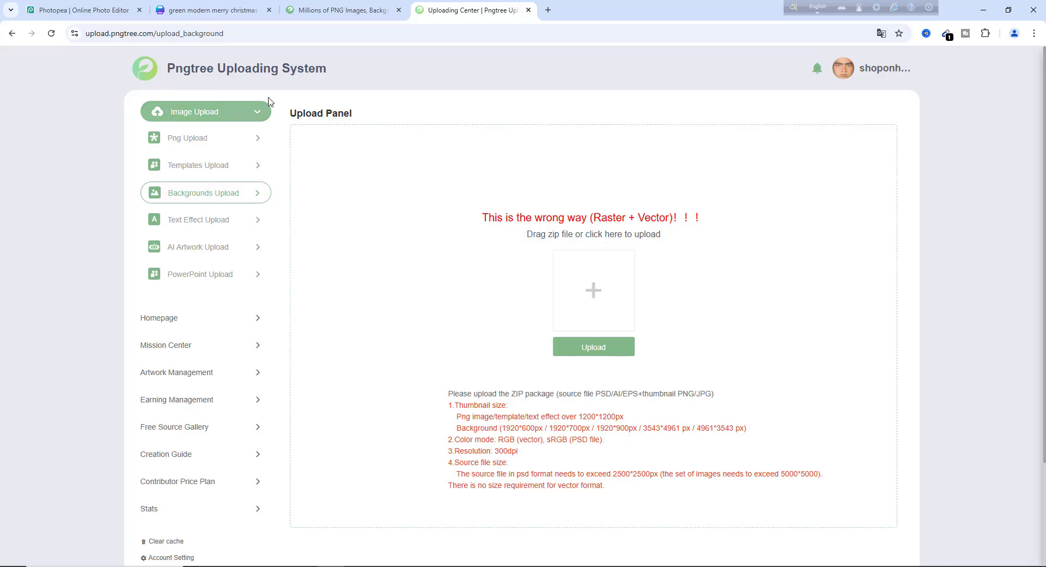
pyautogui.click(104, 14)
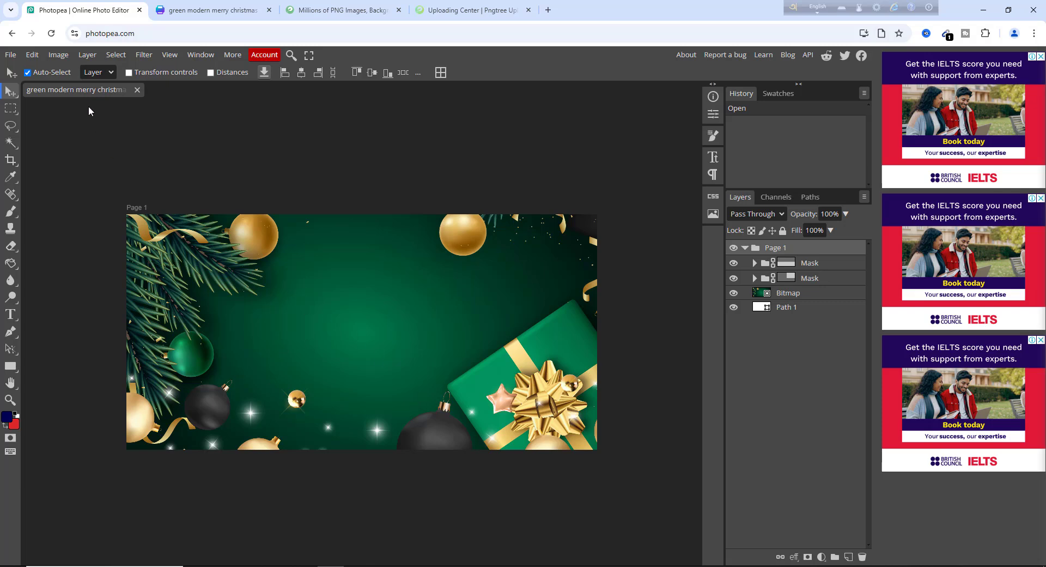
pyautogui.click(65, 60)
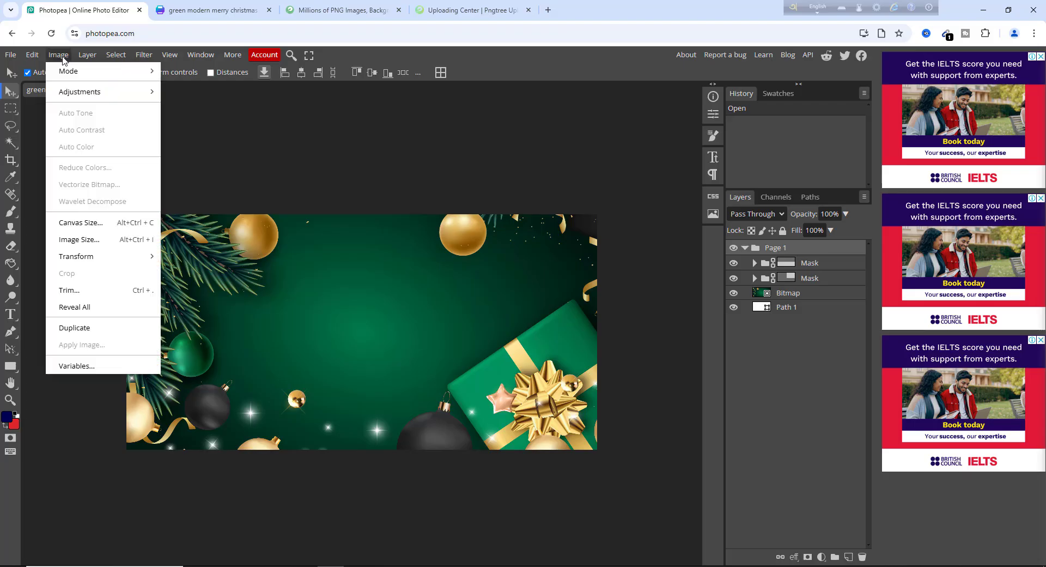
pyautogui.click(102, 242)
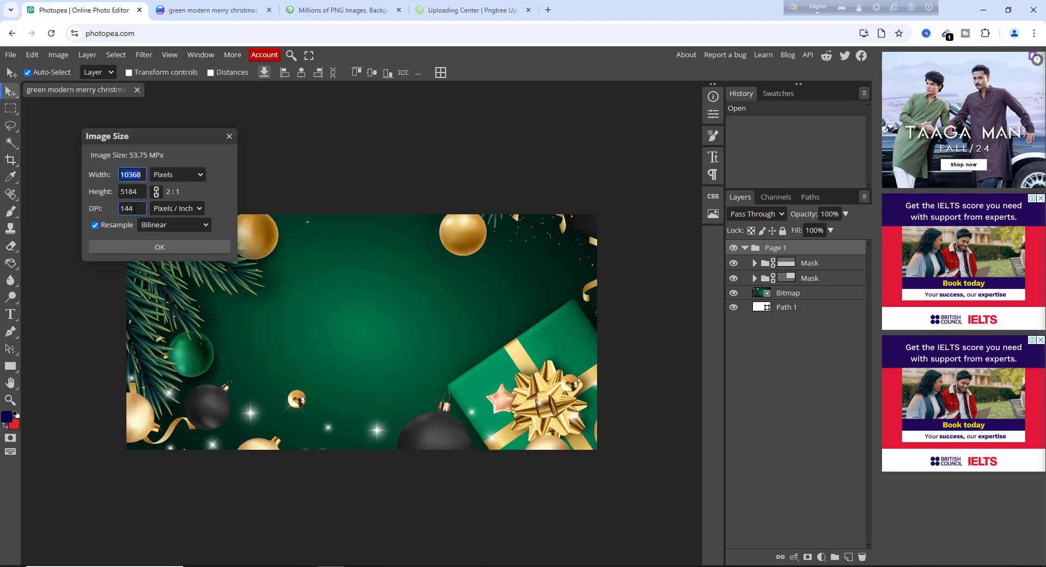
pyautogui.click(113, 210)
pyautogui.write('300')
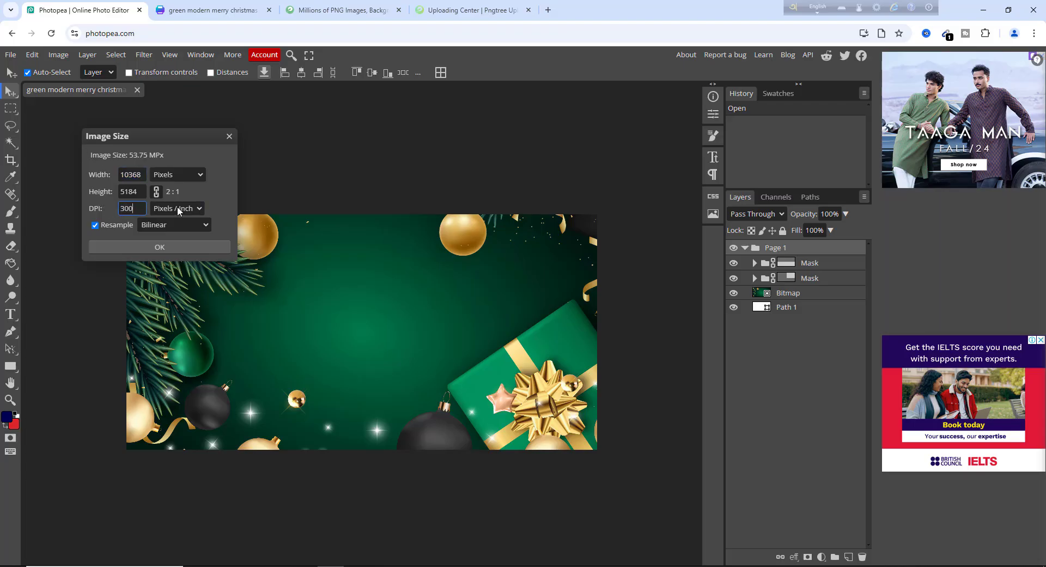
pyautogui.press('Tab')
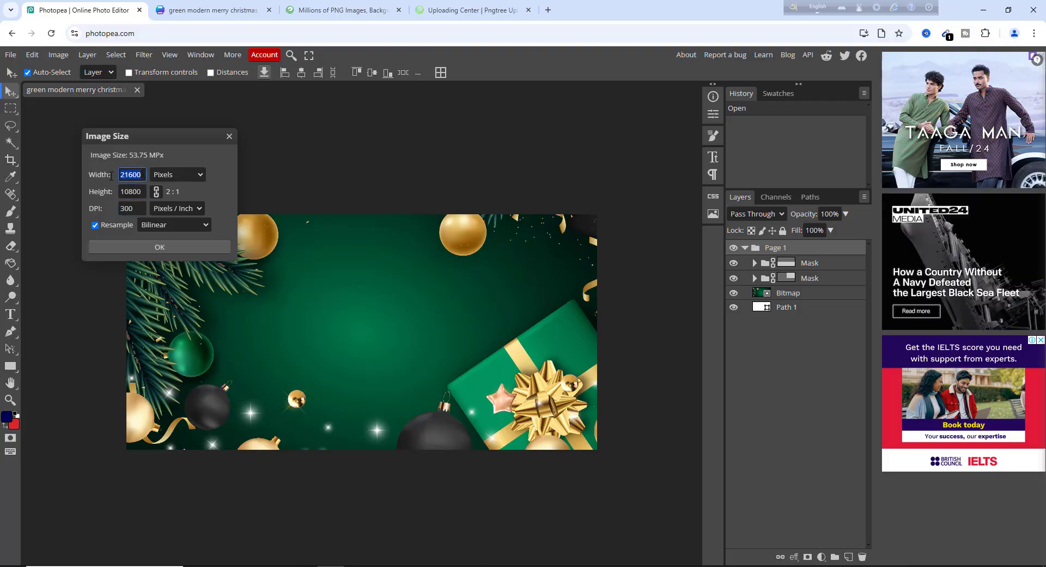
# Resize the banner to a height of 1200 pixels with the proportions linked, giving 2400 × 1200 pixels.
pyautogui.write('1200')
pyautogui.press('Tab')
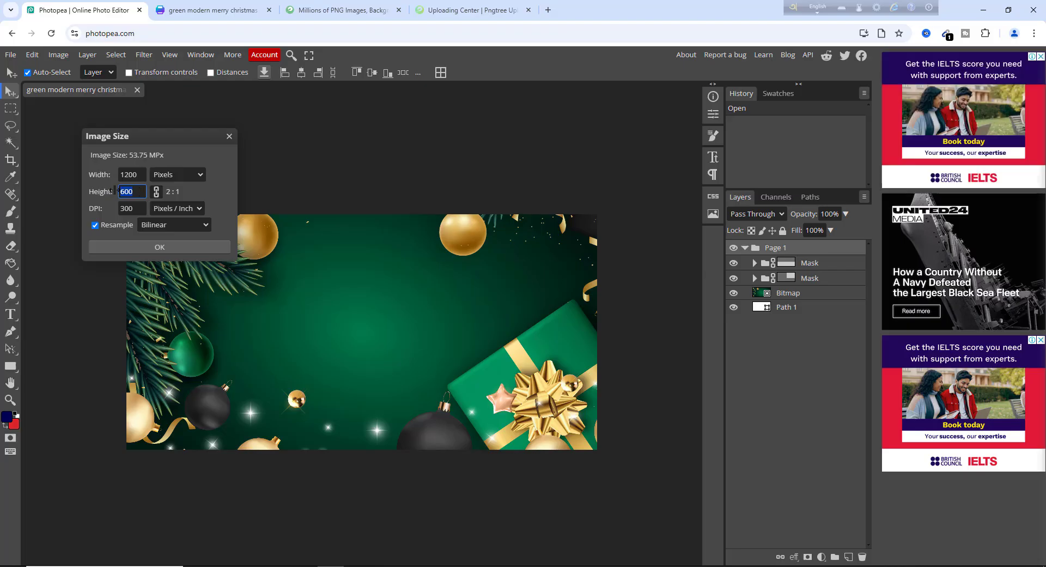
pyautogui.write('1200')
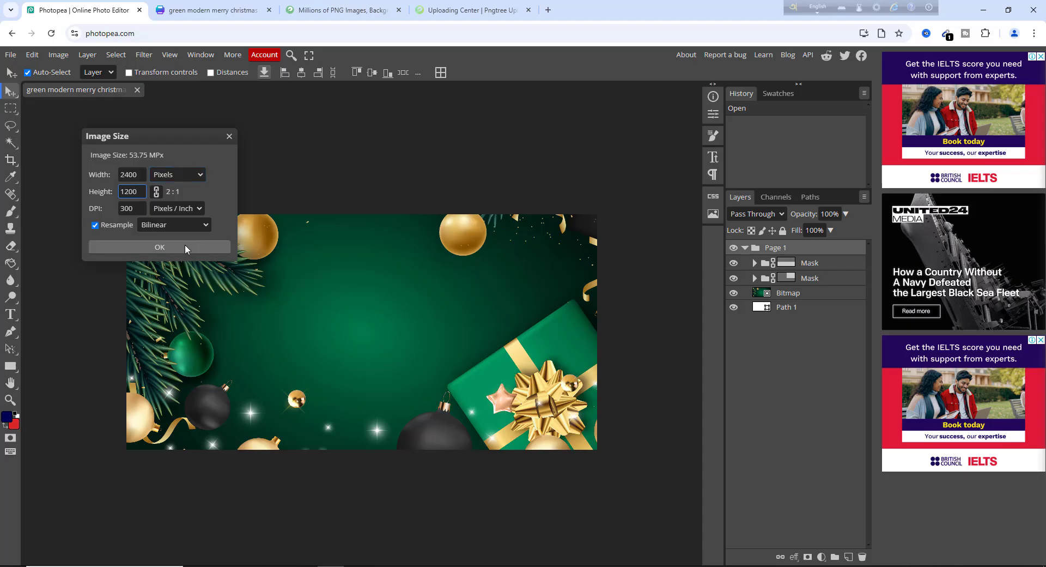
pyautogui.click(145, 244)
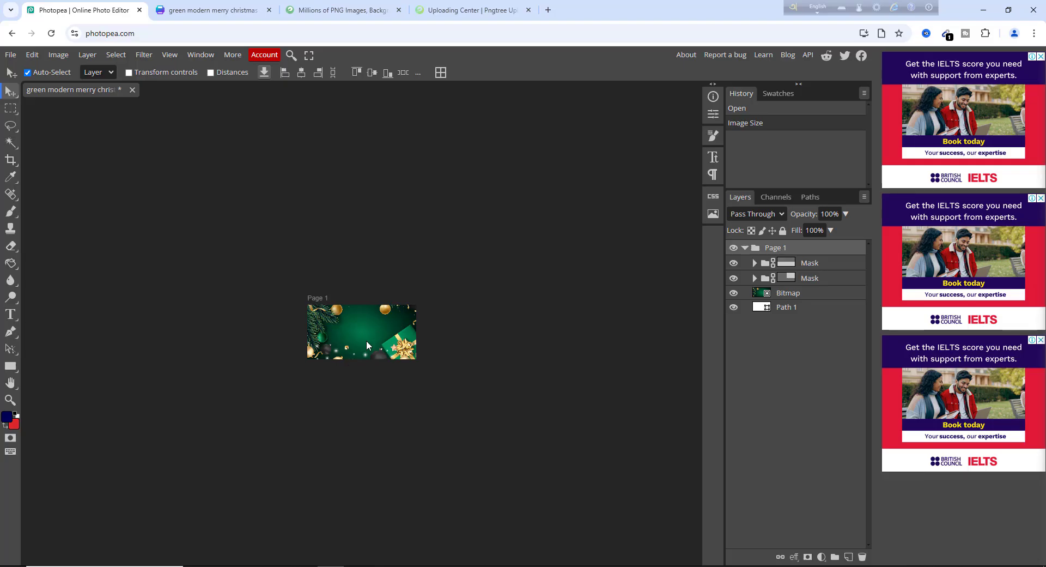
pyautogui.hotkey('ctrl', '0')
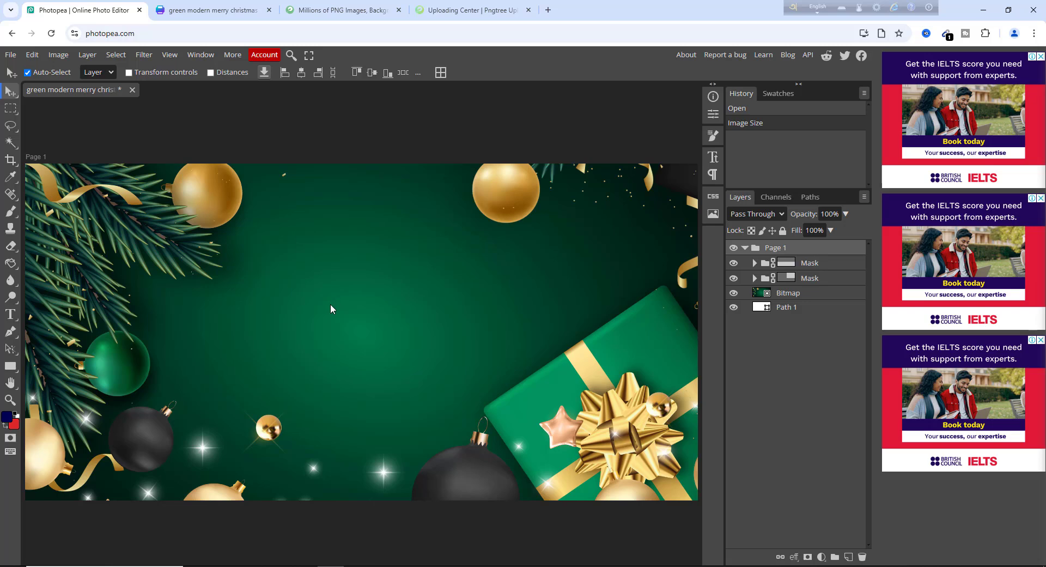
# Export the banner as a 2400 × 1200 px PNG at 100% quality, named "Background".
pyautogui.click(13, 56)
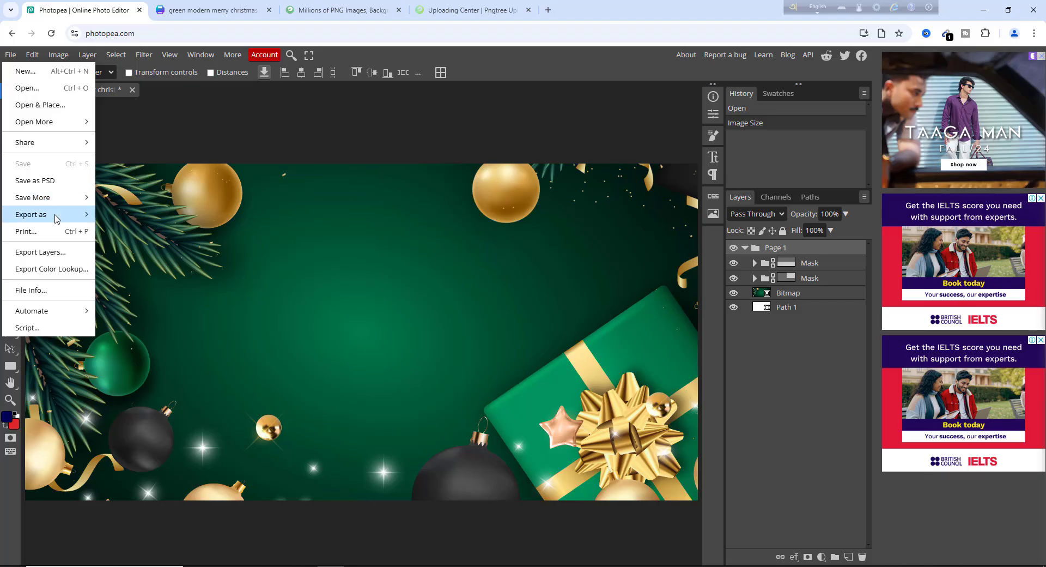
pyautogui.moveTo(85, 218)
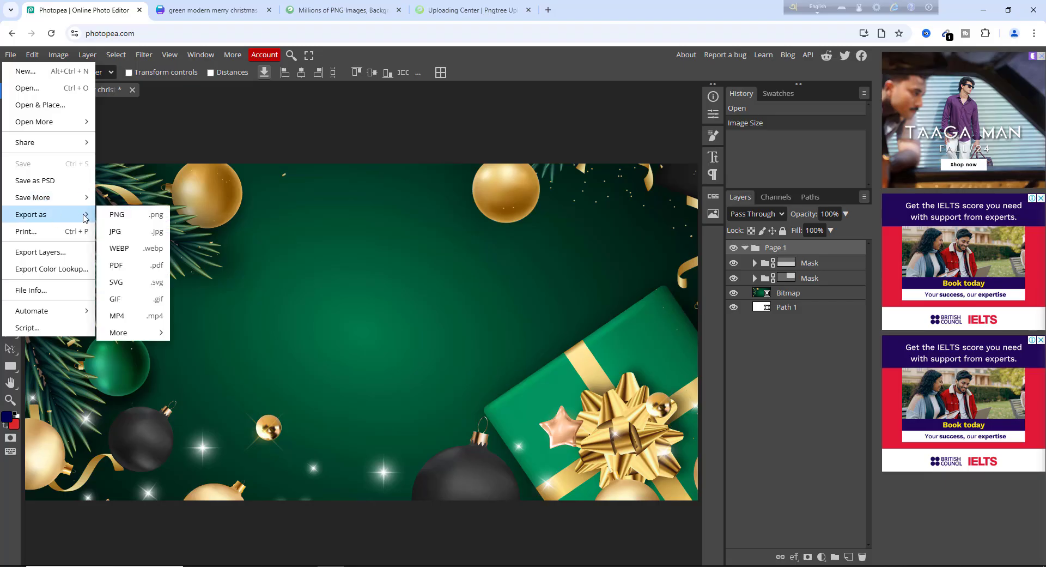
pyautogui.click(129, 218)
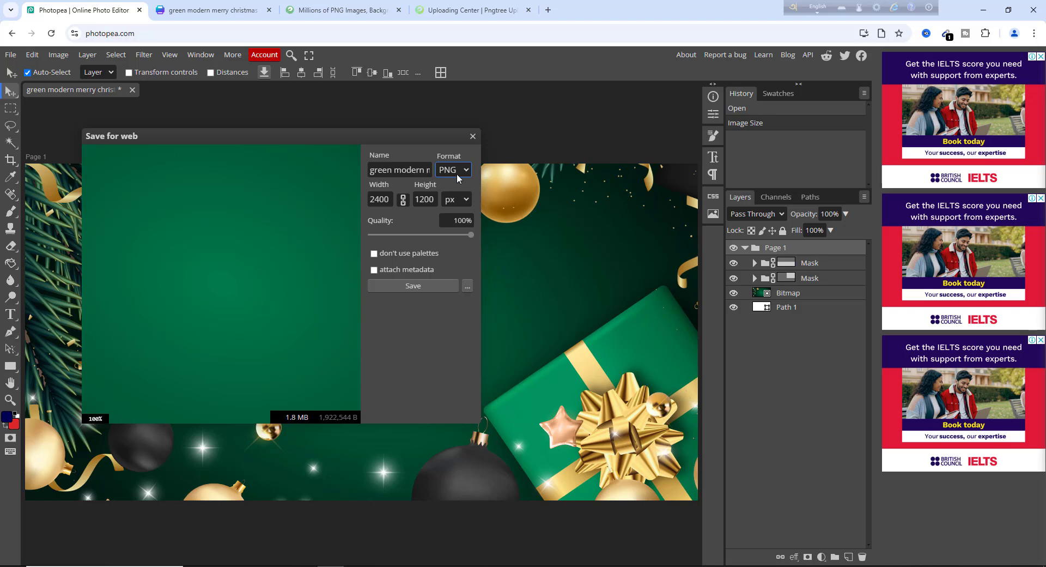
pyautogui.click(377, 196)
pyautogui.click(418, 198)
pyautogui.click(420, 273)
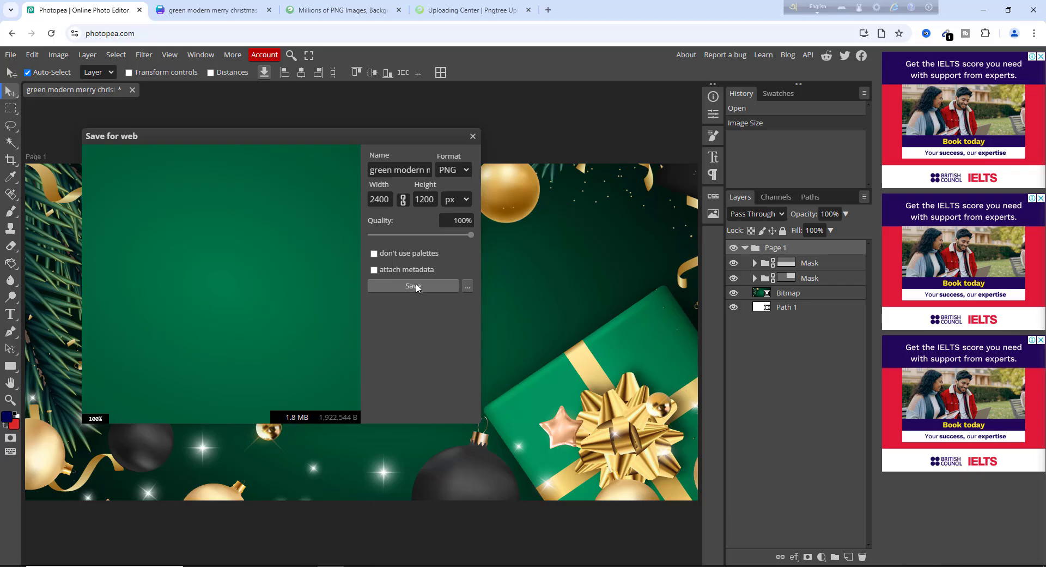
pyautogui.click(387, 168)
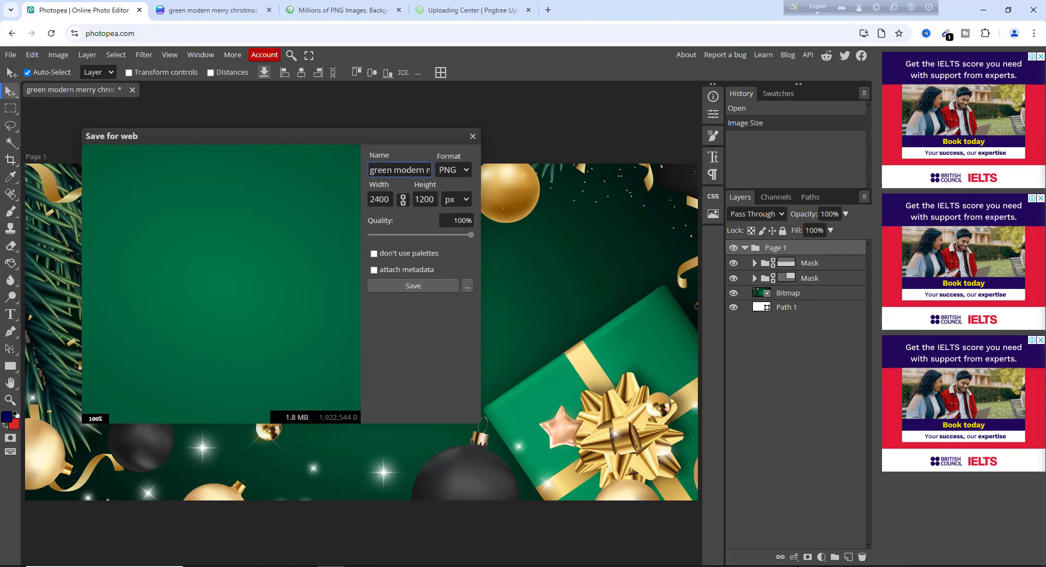
pyautogui.moveTo(387, 170); pyautogui.dragTo(436, 171)
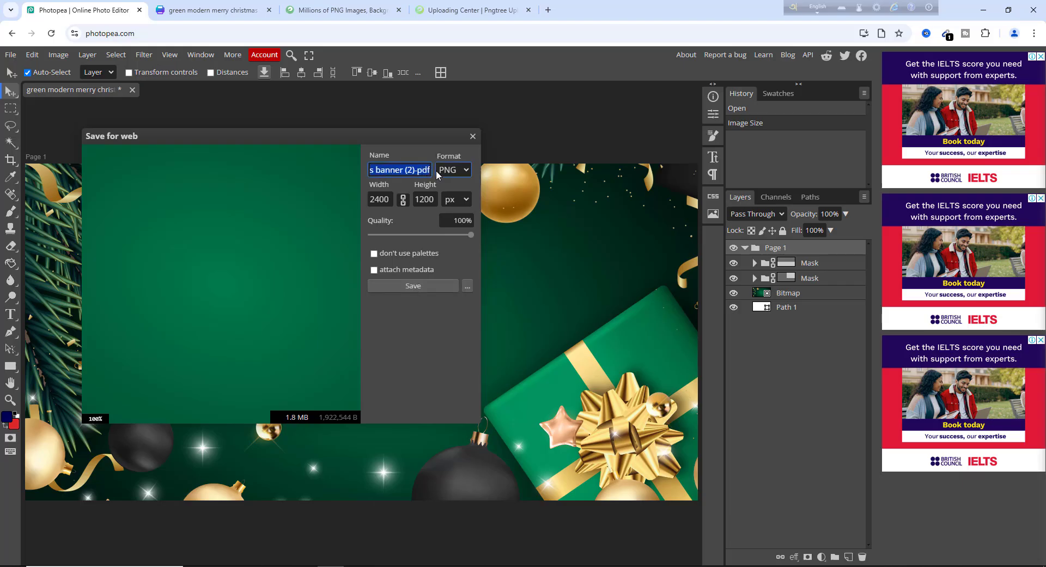
pyautogui.write('Backgroun')
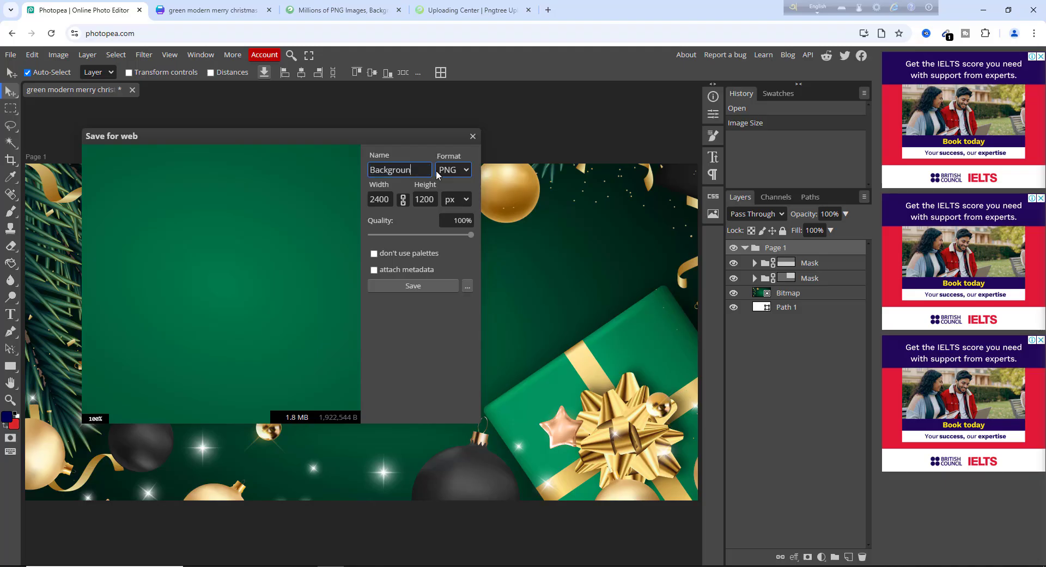
pyautogui.write('d')
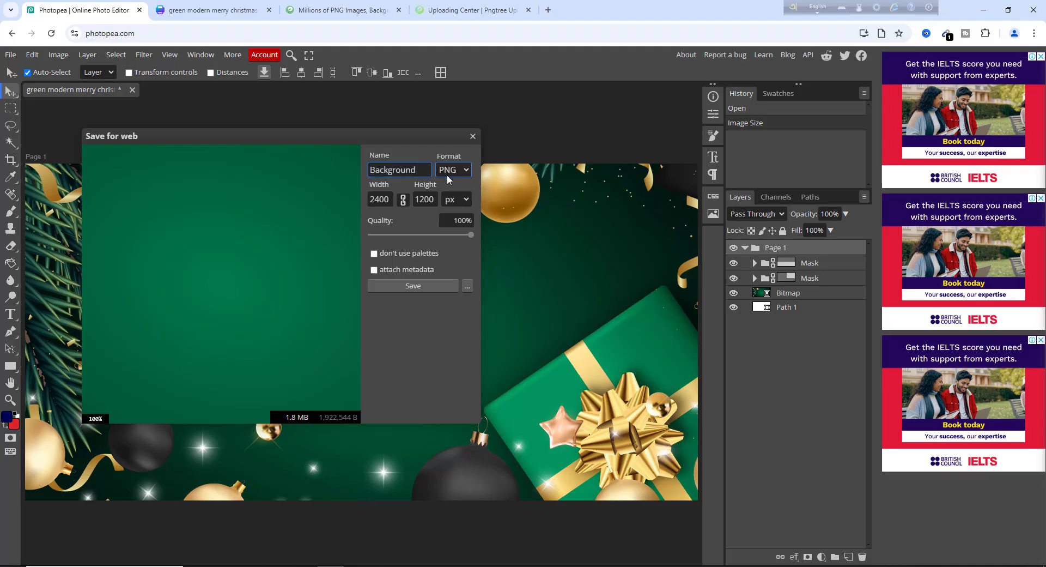
pyautogui.click(419, 285)
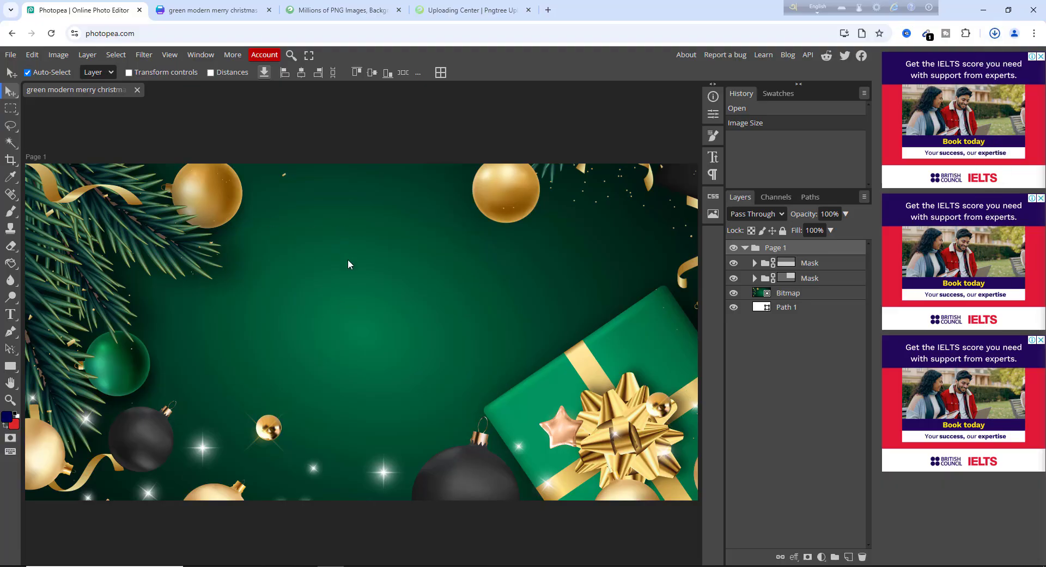
# Save the banner as a PSD file named "Background" in the Downloads folder.
pyautogui.click(10, 55)
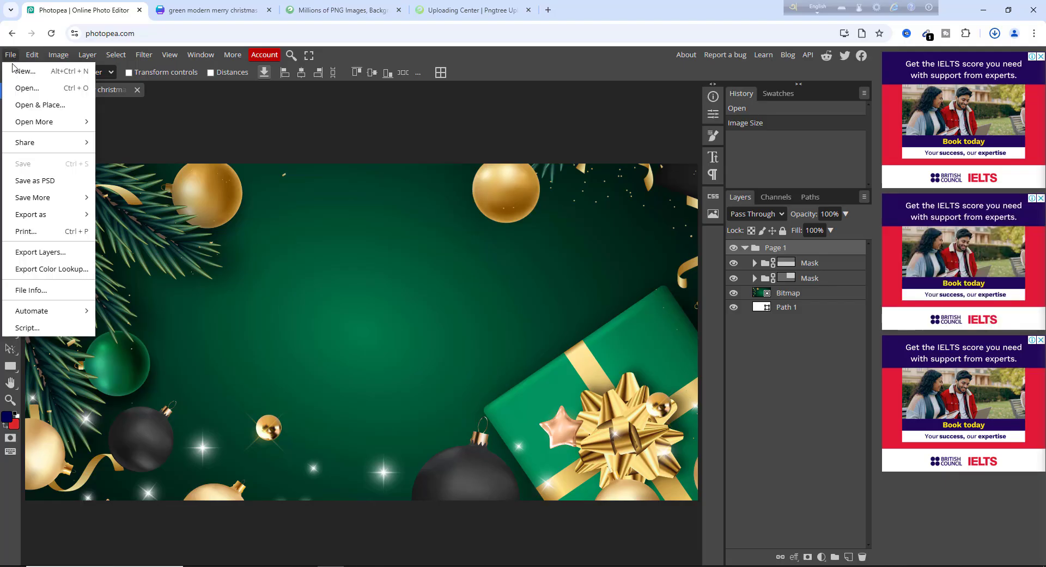
pyautogui.click(55, 183)
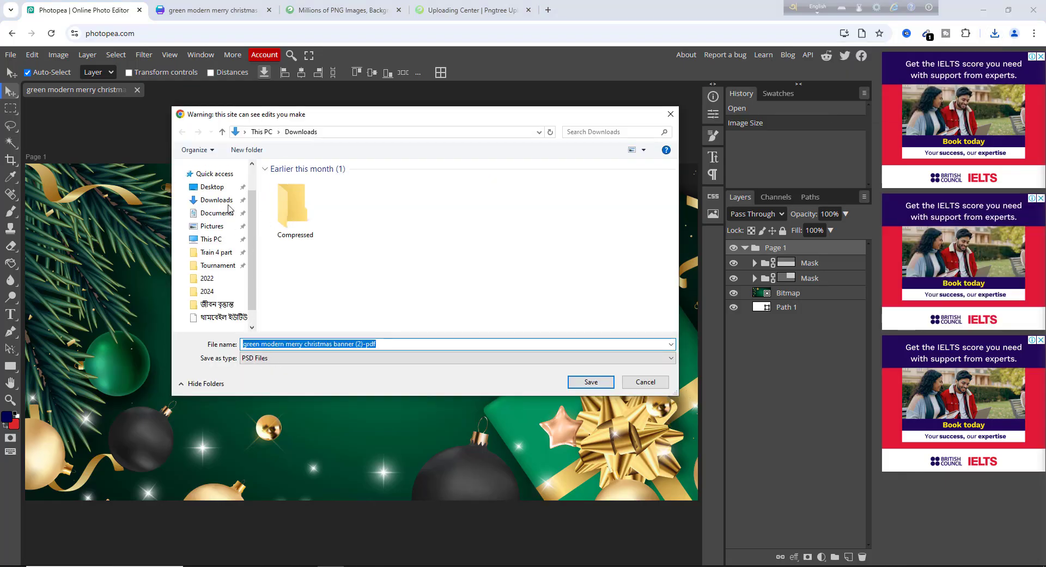
pyautogui.scroll(-2, 229, 209)
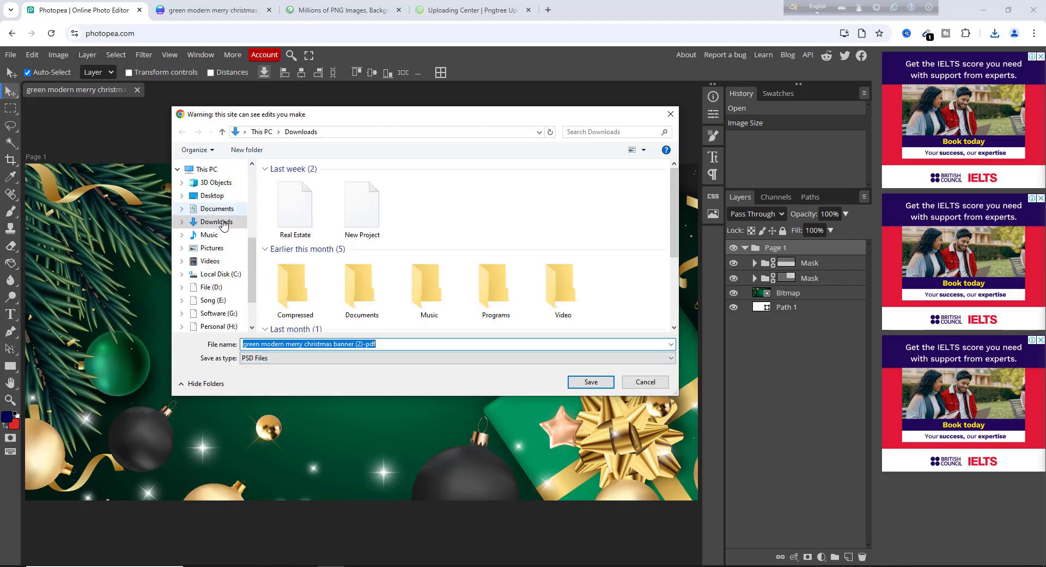
pyautogui.click(221, 223)
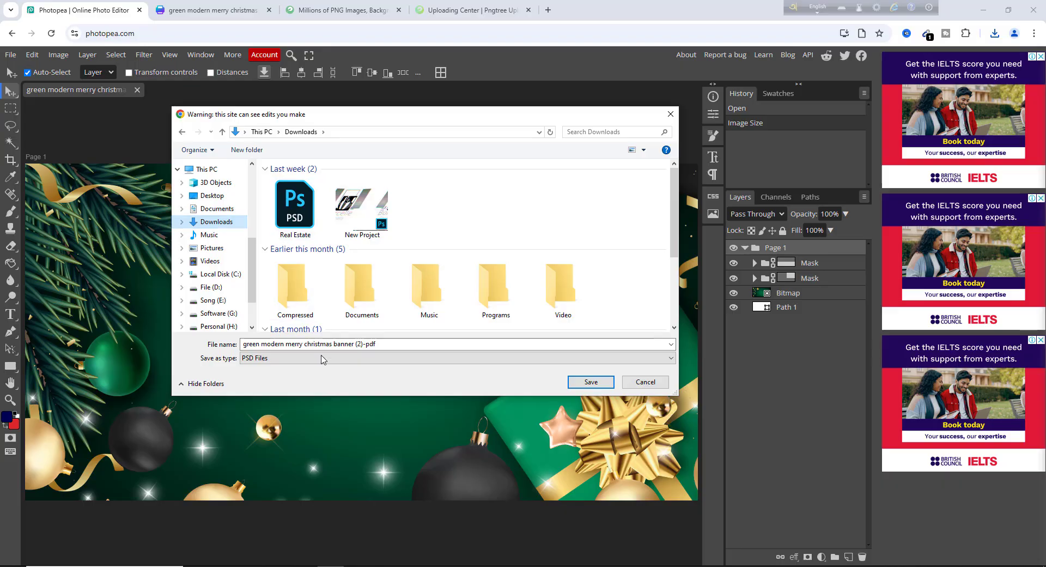
pyautogui.click(380, 343)
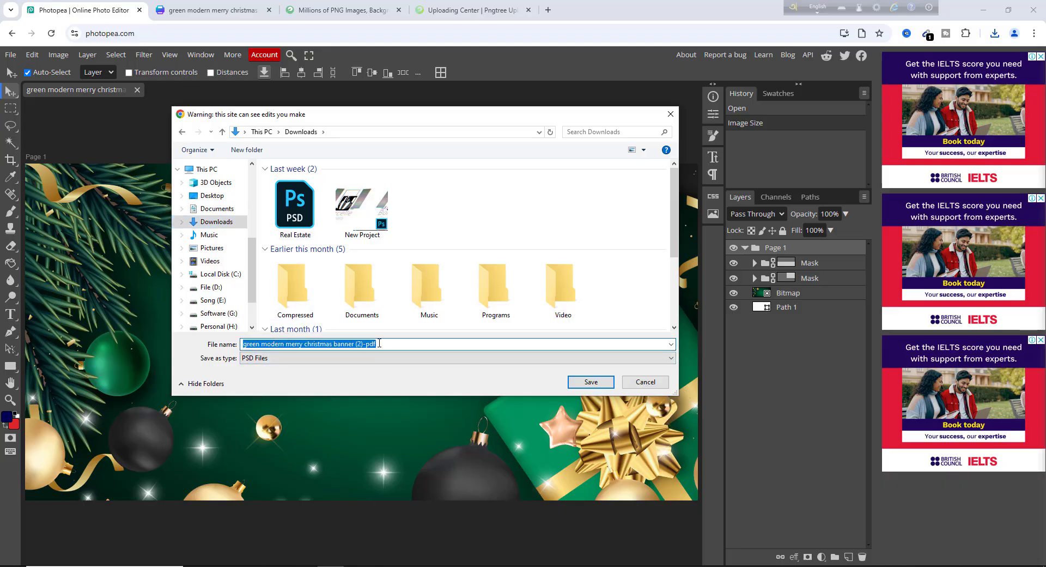
pyautogui.write('Background')
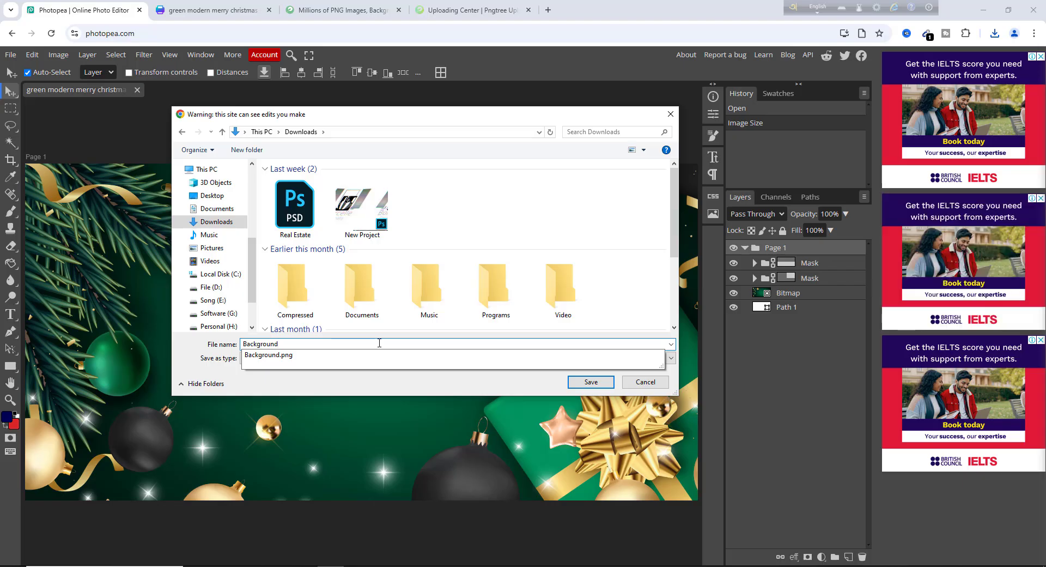
pyautogui.click(600, 382)
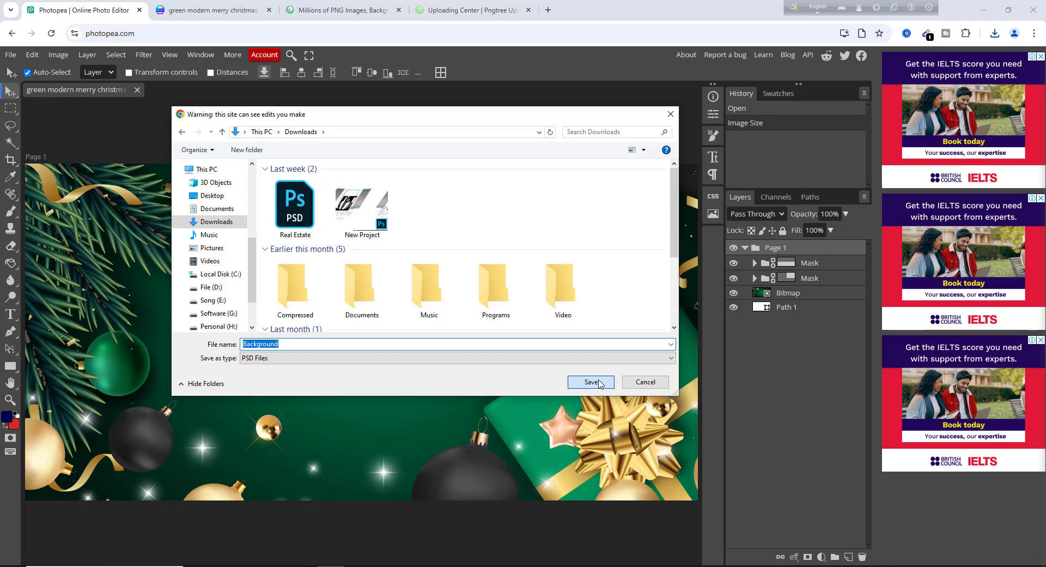
pyautogui.click(599, 383)
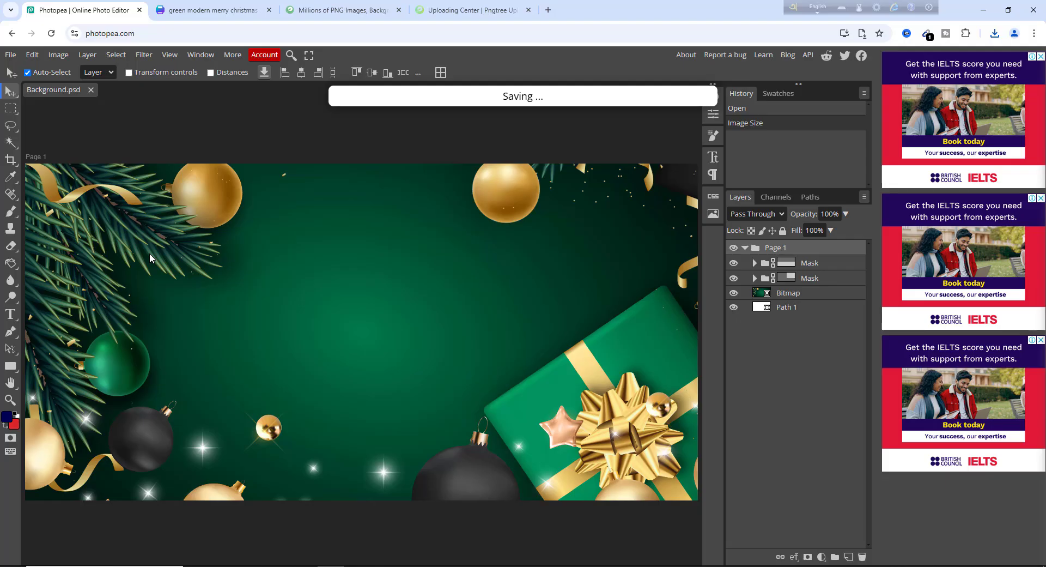
# Compress the Background PSD and PNG files in Downloads into a zipped folder named "Background" from the file browser, without opening any file.
pyautogui.click(11, 56)
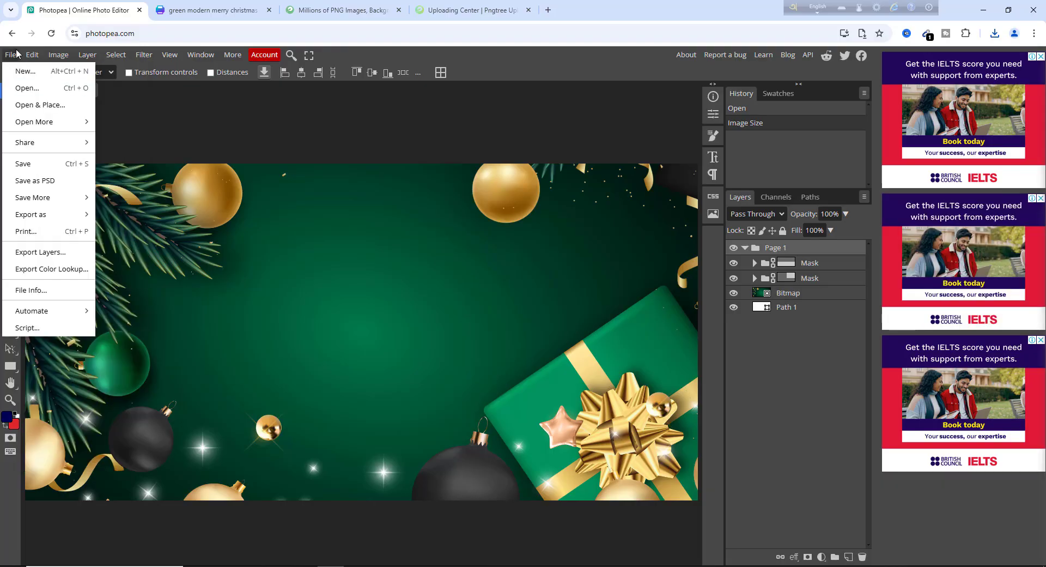
pyautogui.click(23, 90)
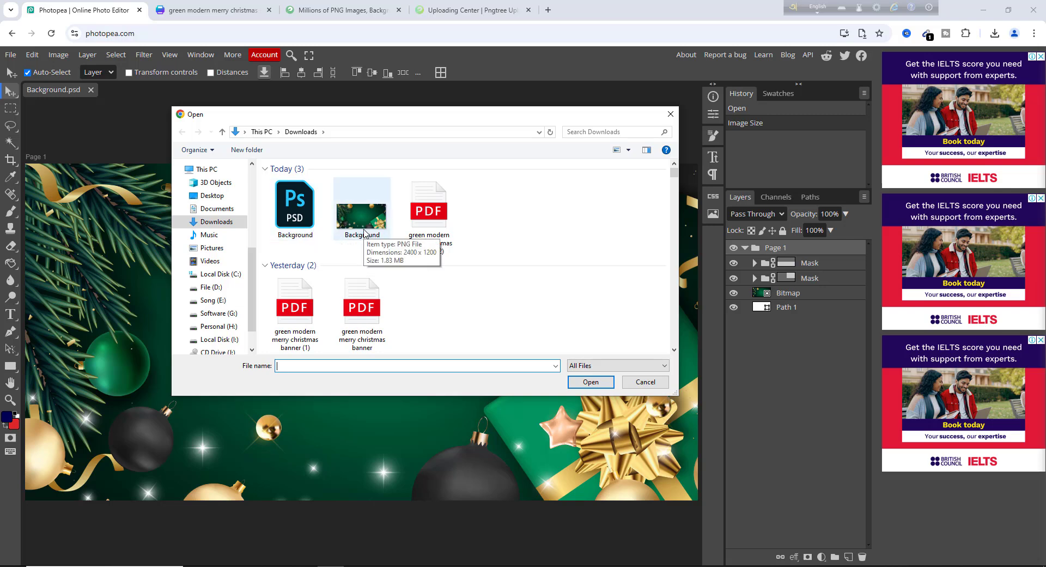
pyautogui.click(287, 223)
pyautogui.keyDown('ctrl'); pyautogui.click(366, 222); pyautogui.keyUp('ctrl')
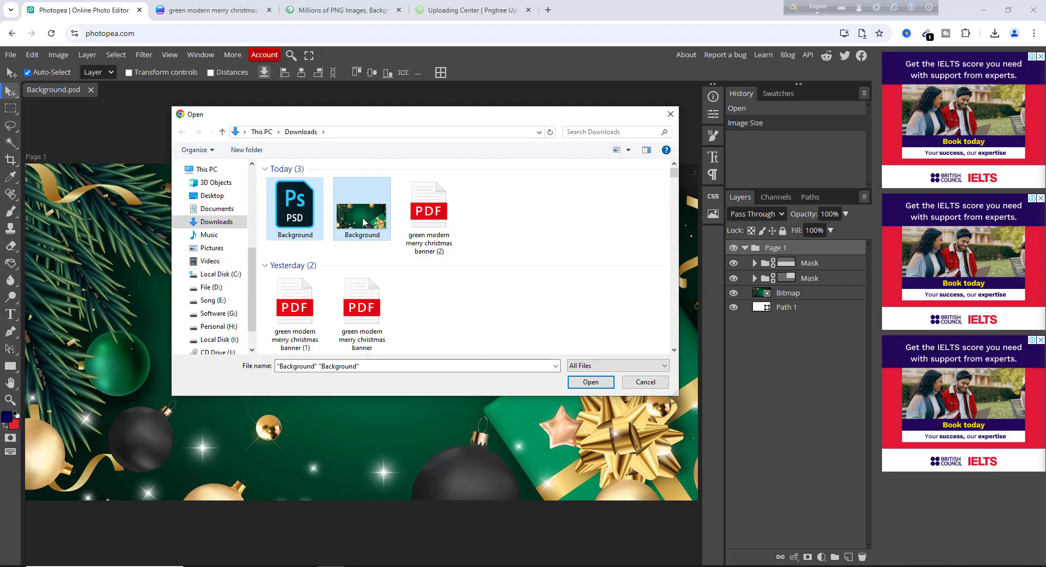
pyautogui.rightClick(364, 221)
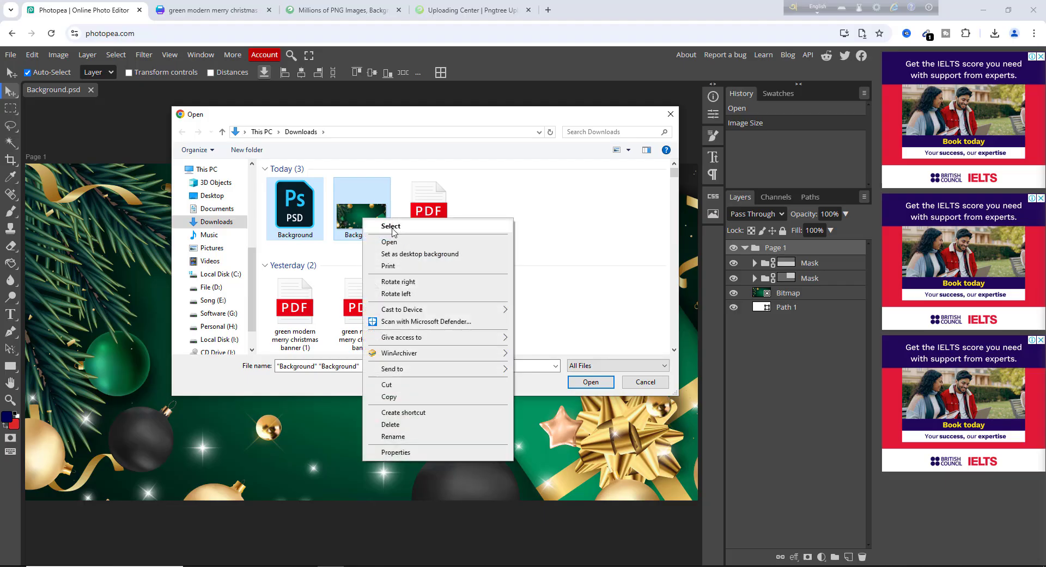
pyautogui.moveTo(404, 370)
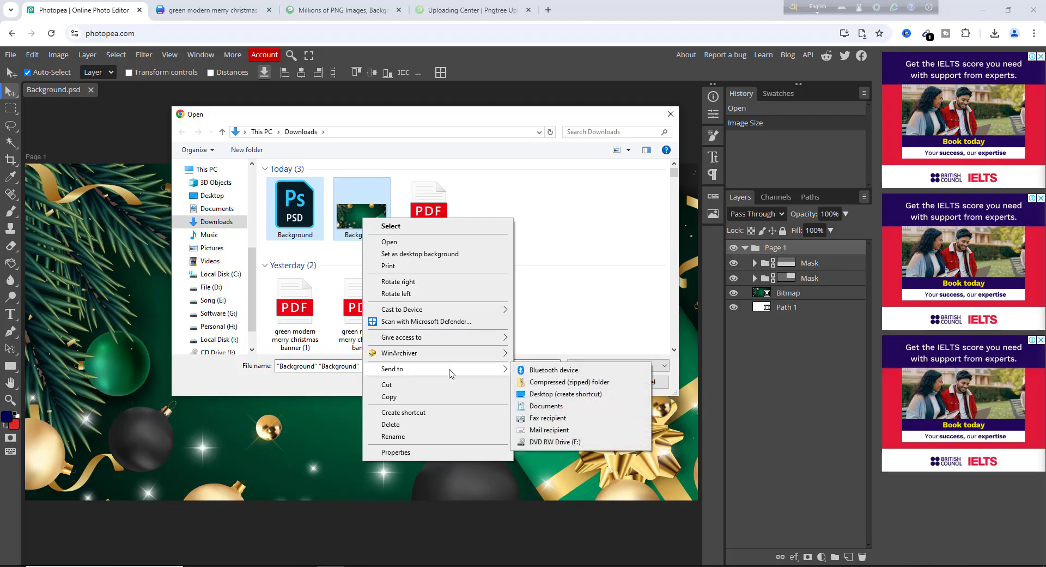
pyautogui.click(570, 382)
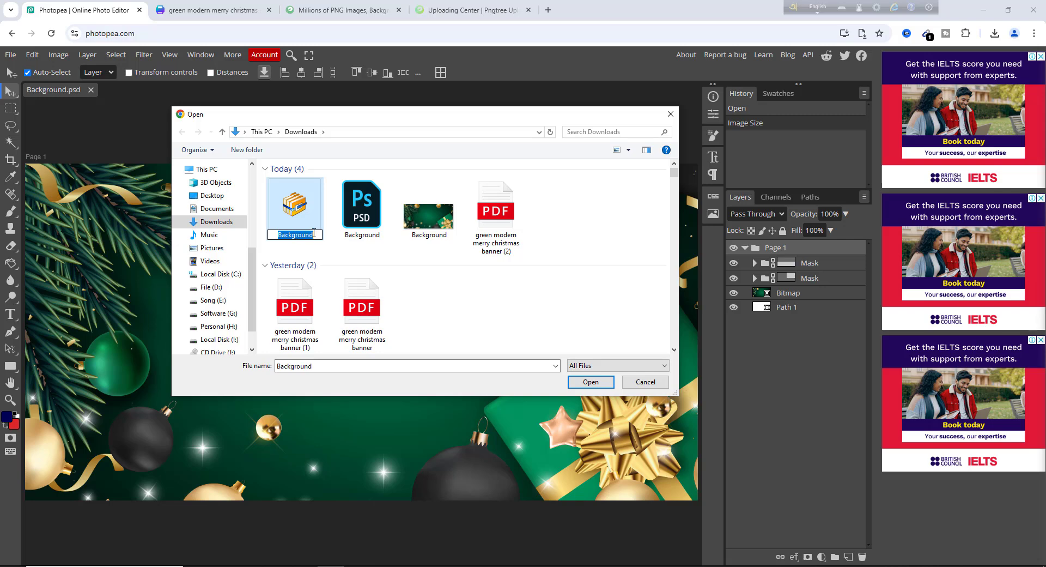
pyautogui.click(315, 233)
pyautogui.press('Return')
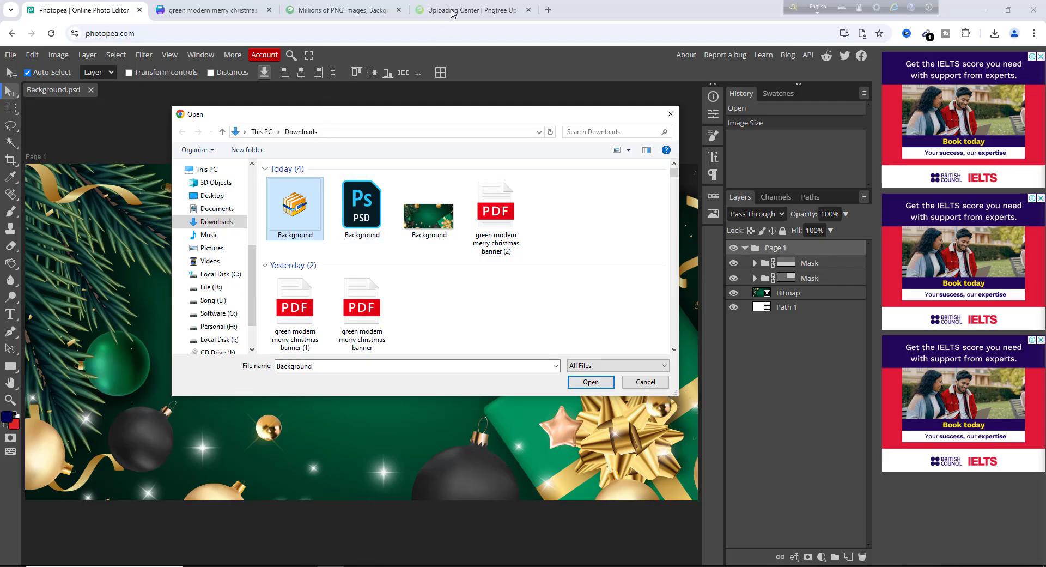
pyautogui.click(645, 386)
# Switch to Pngtree's Uploading Center and upload Background.zip from the Downloads folder as a background.
pyautogui.click(463, 10)
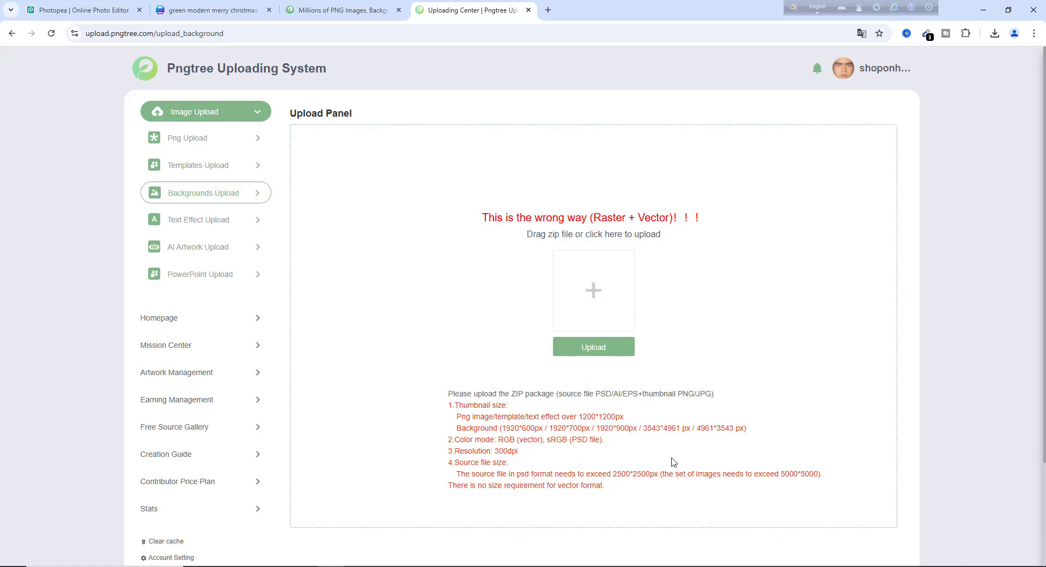
pyautogui.click(597, 351)
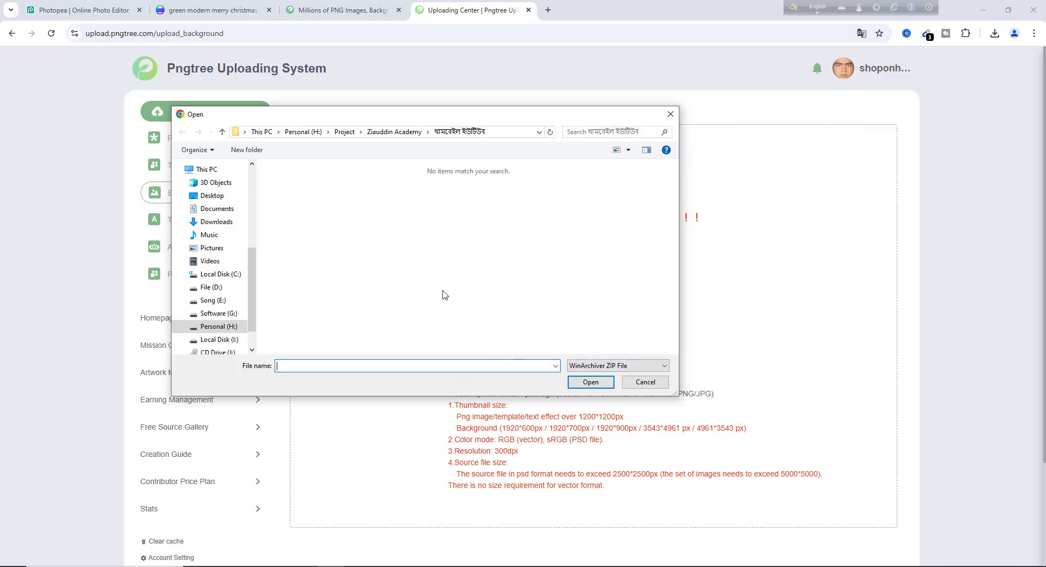
pyautogui.click(226, 225)
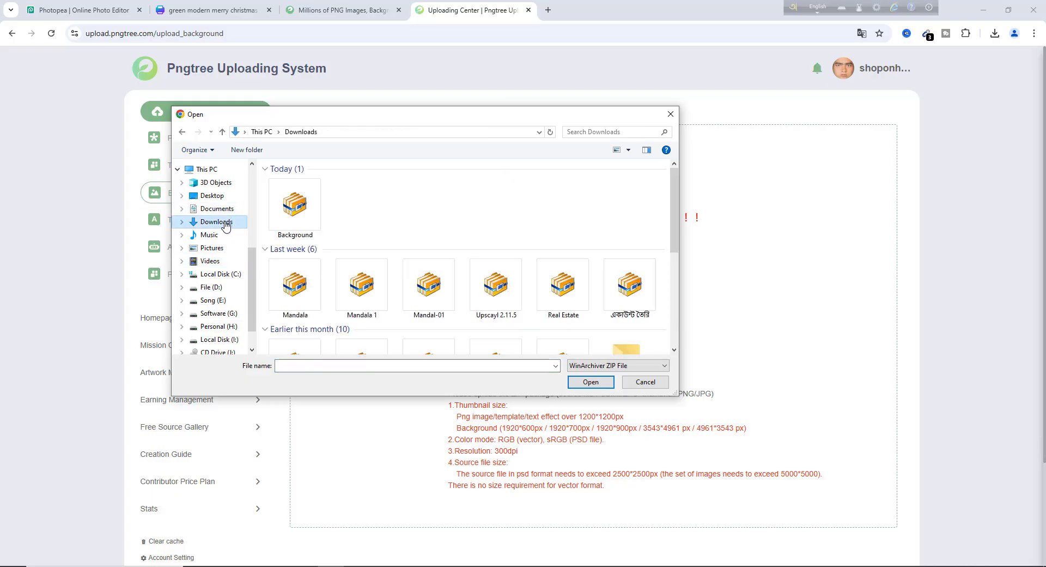
pyautogui.click(298, 207)
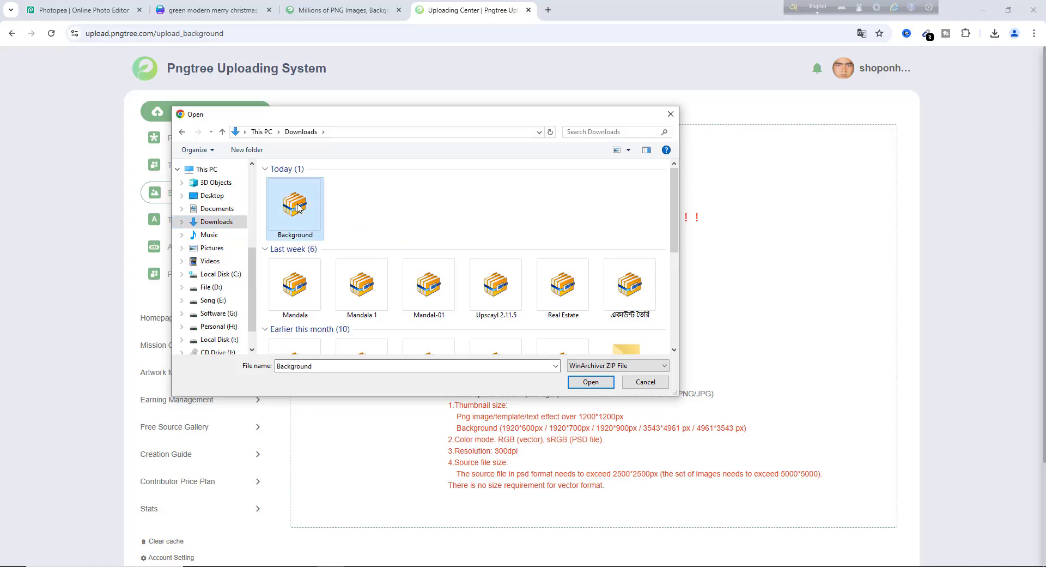
pyautogui.click(592, 384)
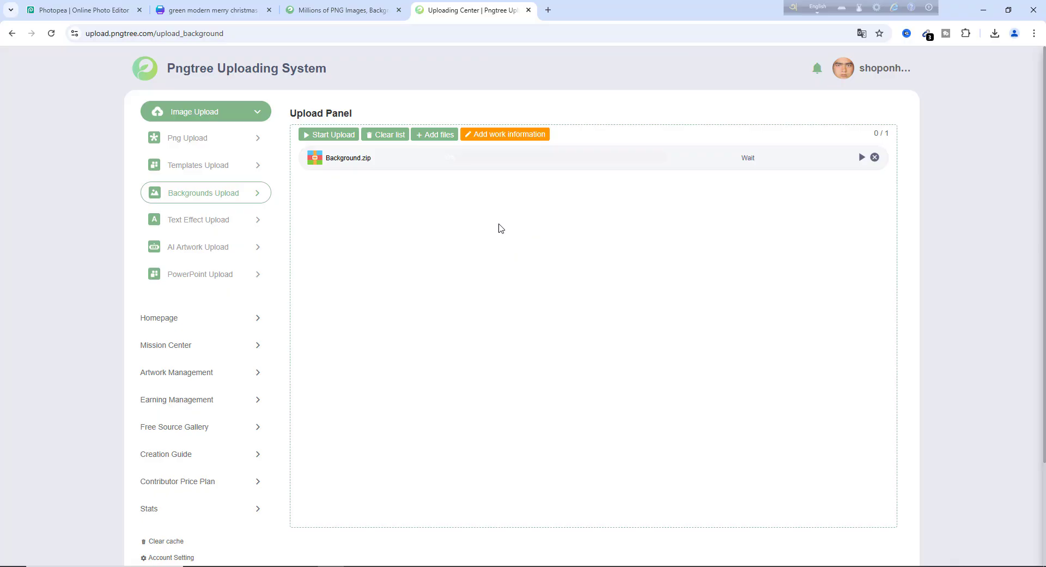
pyautogui.click(862, 159)
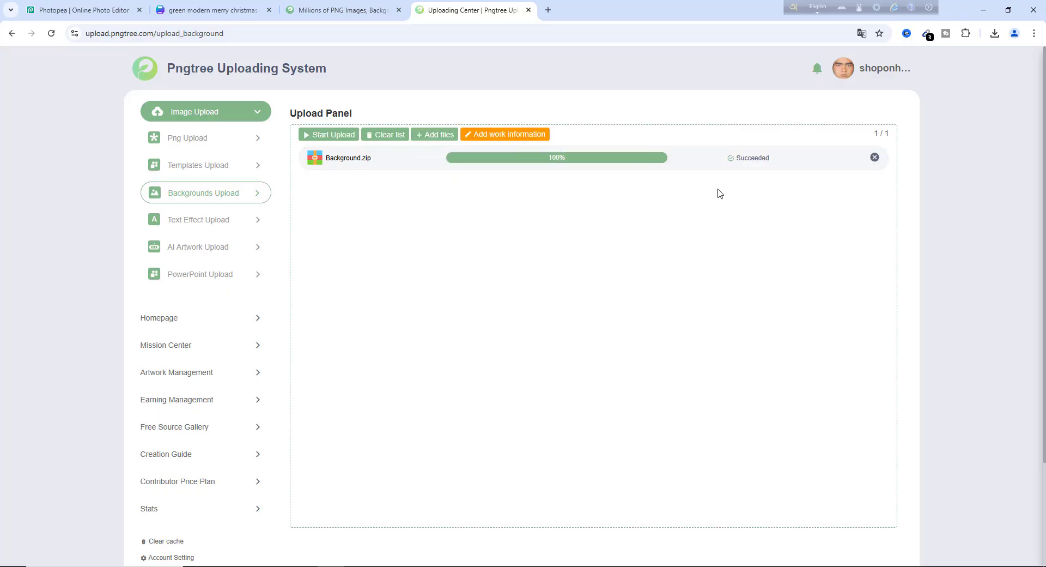
# Open the work details of the uploaded Christmas background and set its first category to BACKGROUND.
pyautogui.click(505, 136)
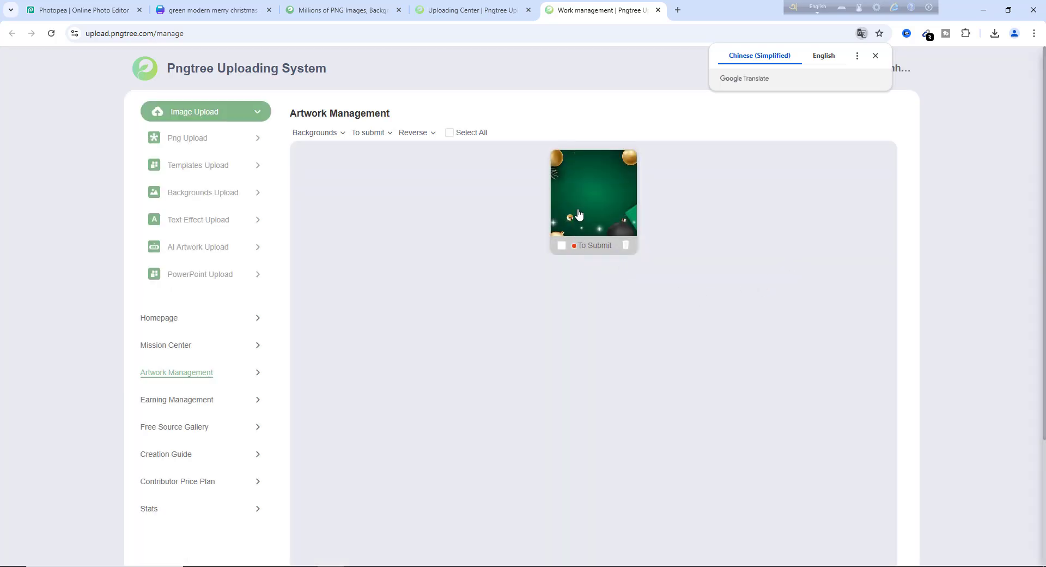
pyautogui.click(561, 245)
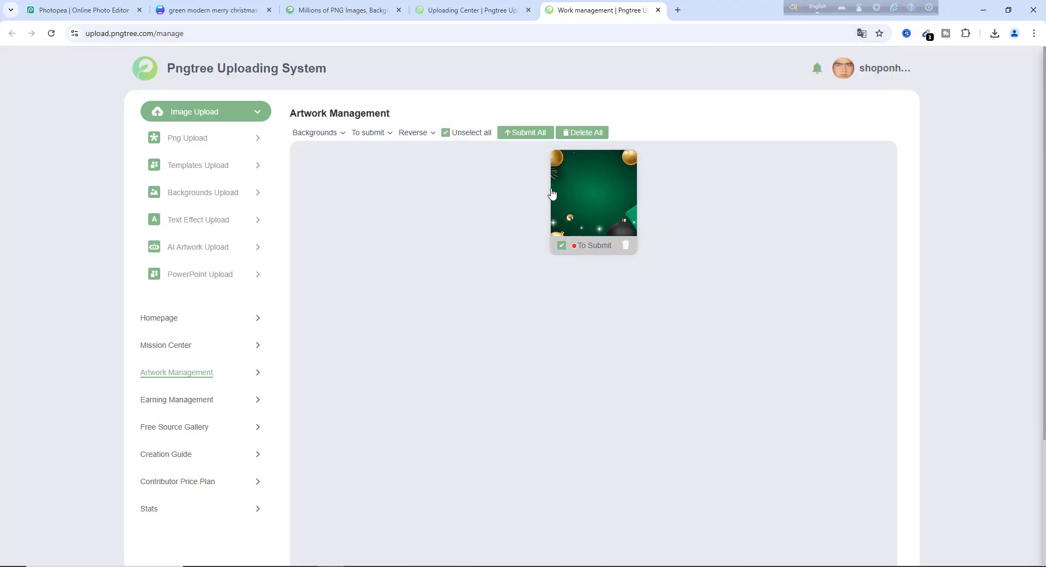
pyautogui.click(561, 176)
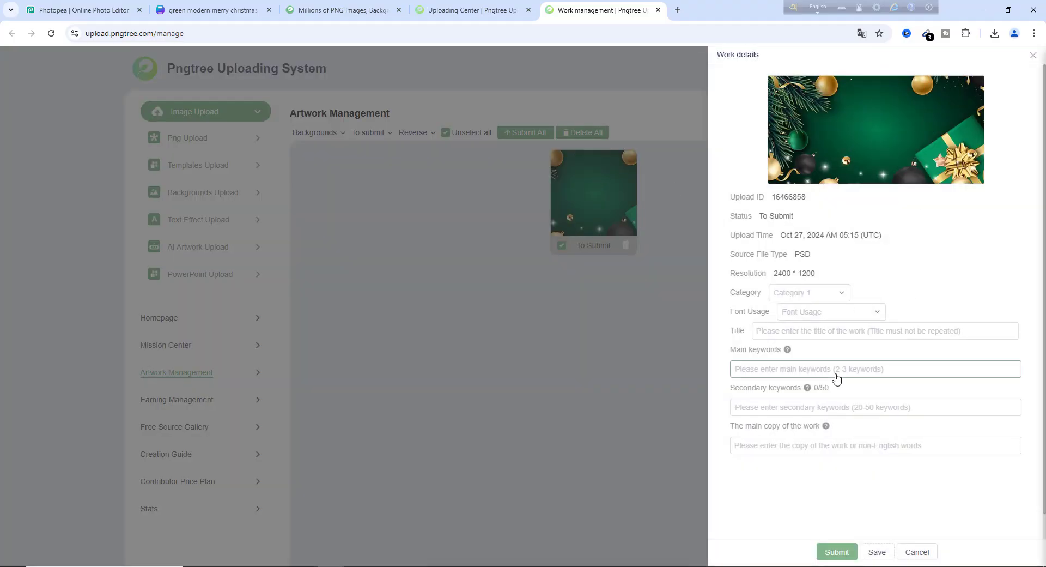
pyautogui.click(841, 298)
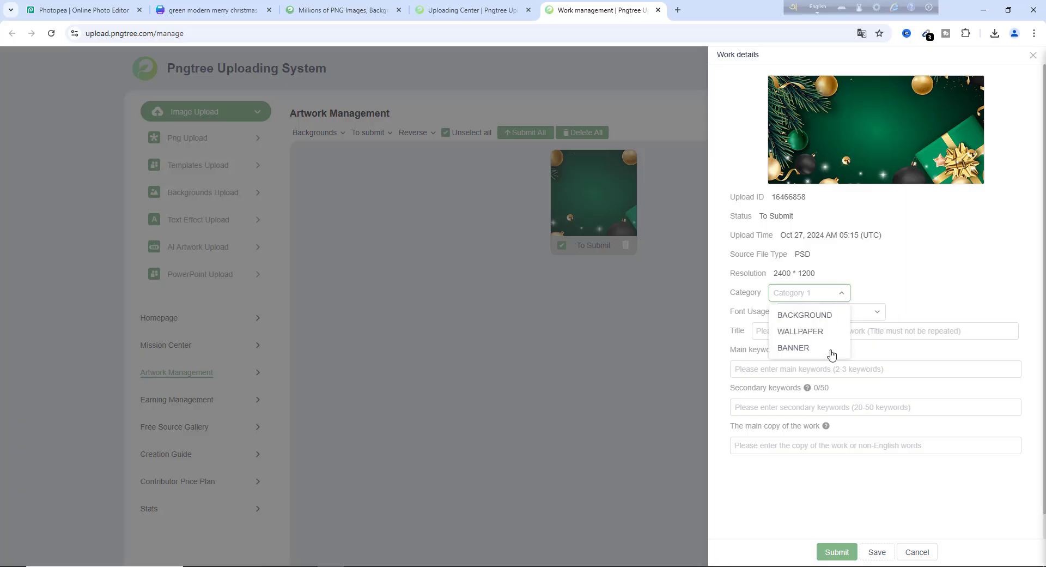
pyautogui.click(825, 318)
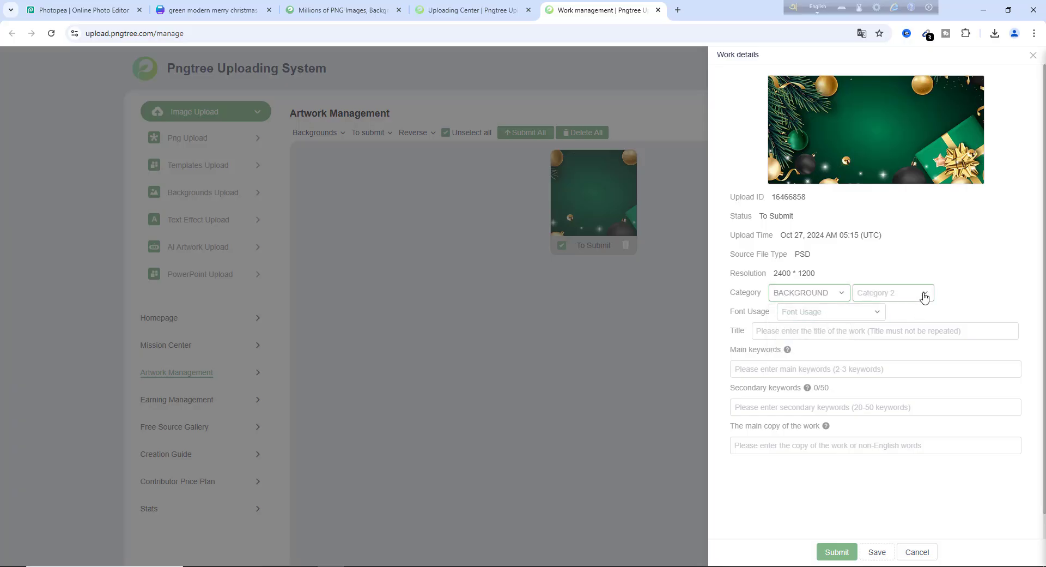
# Set the work's second category to Christmas and its font usage to Unused font.
pyautogui.click(905, 300)
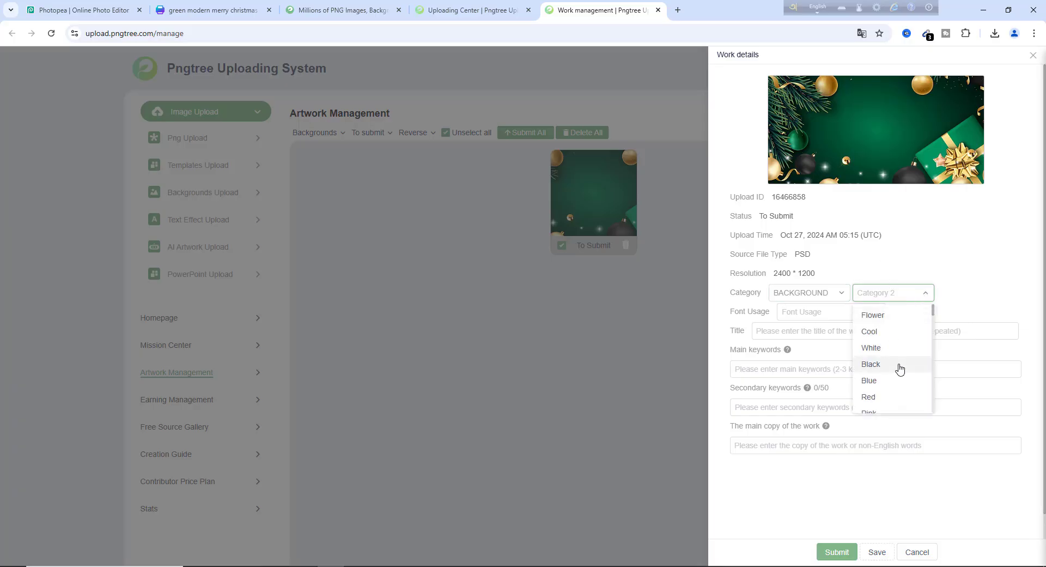
pyautogui.scroll(-2, 900, 369)
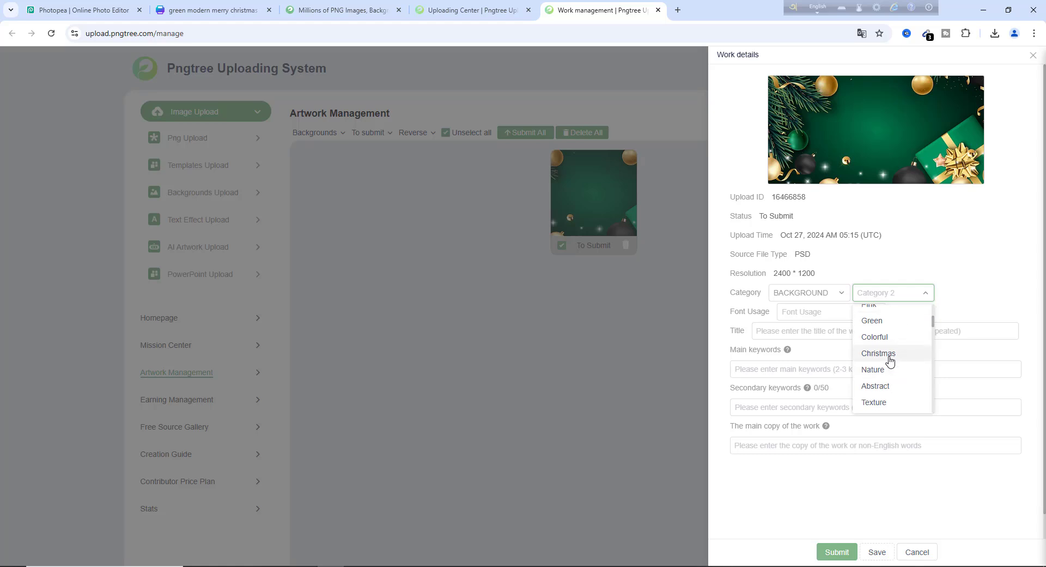
pyautogui.click(888, 354)
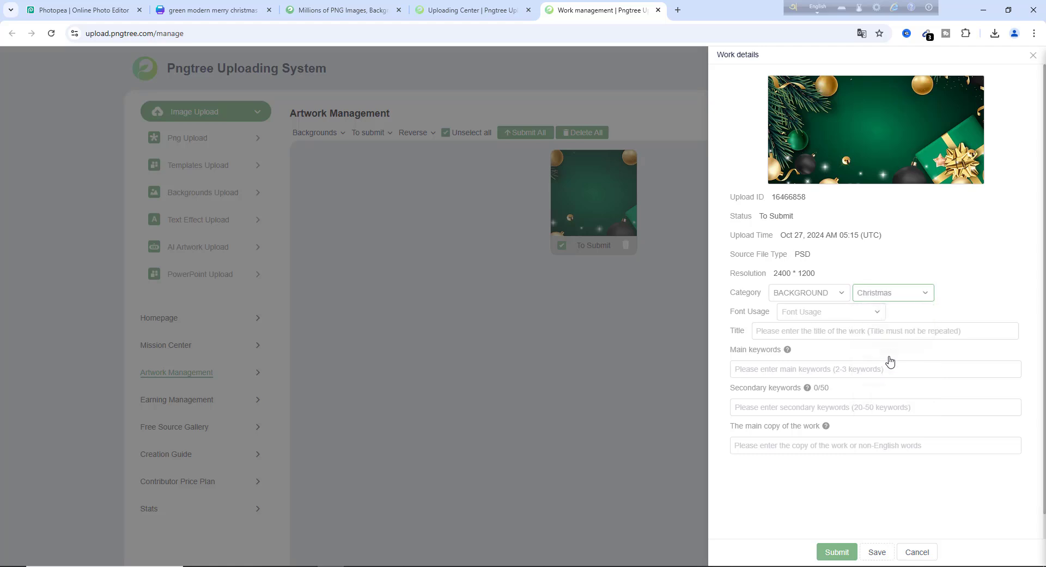
pyautogui.click(925, 295)
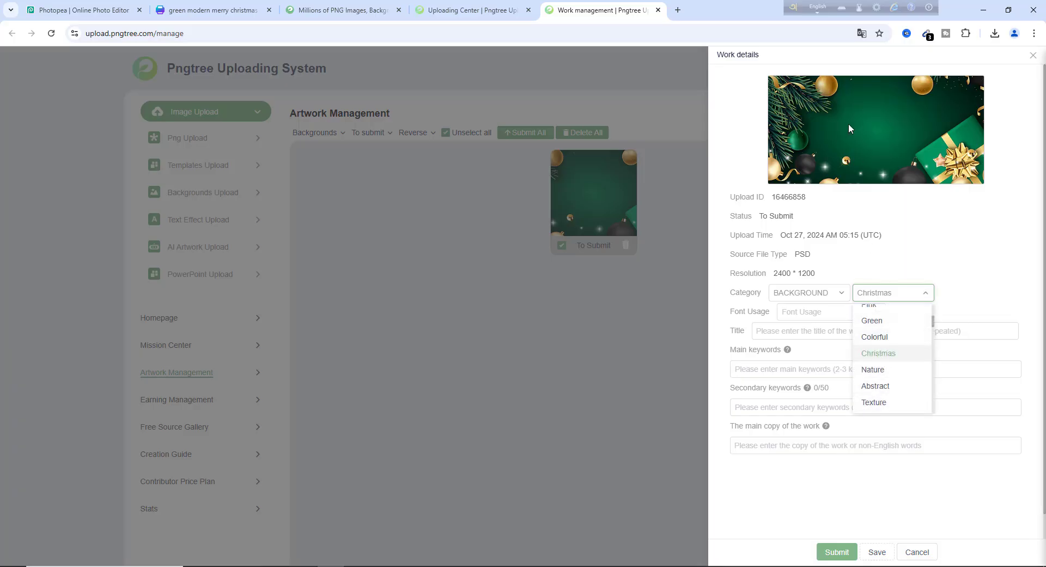
pyautogui.click(889, 359)
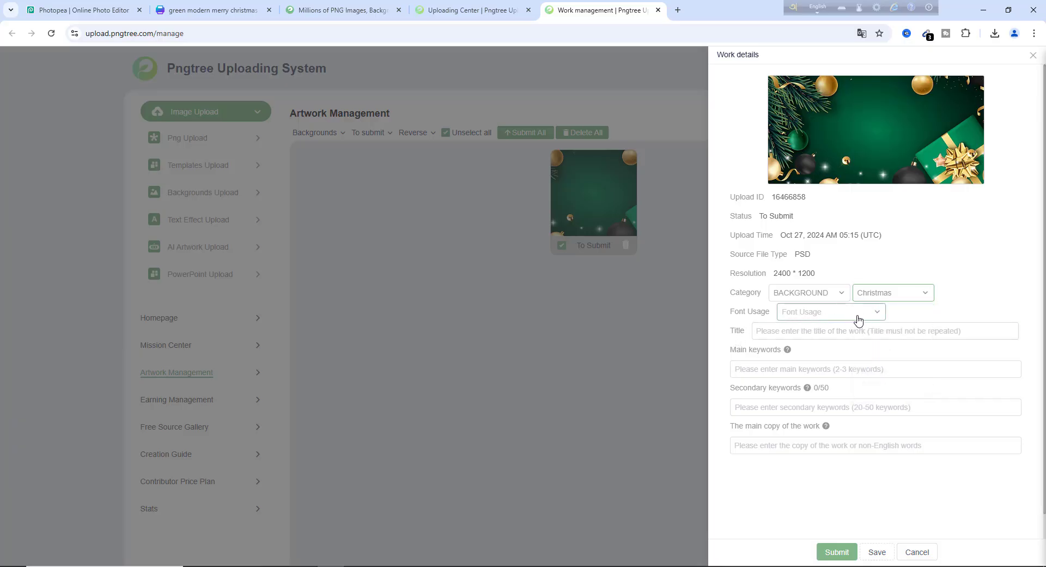
pyautogui.click(881, 317)
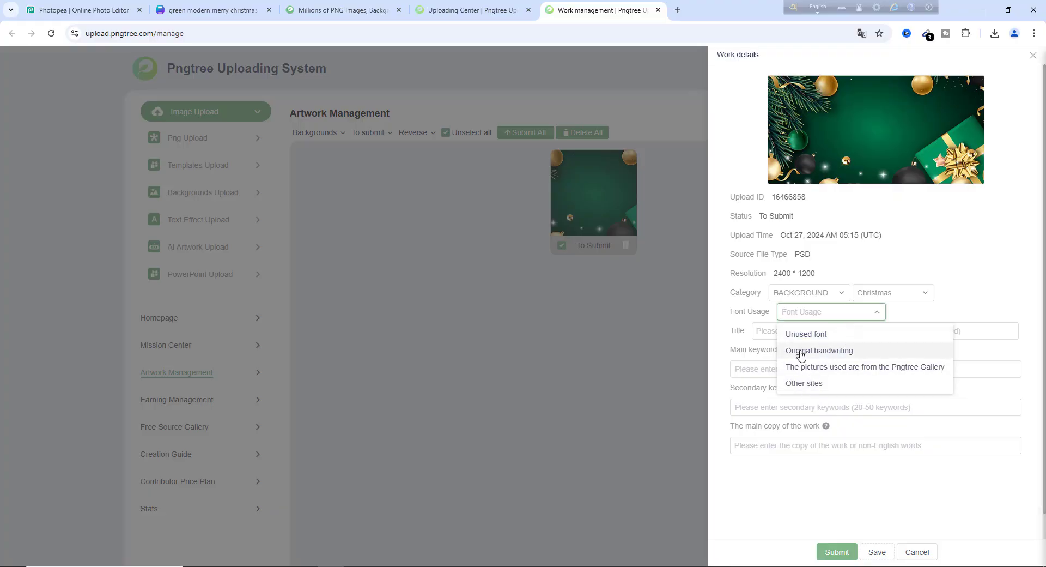
pyautogui.click(802, 335)
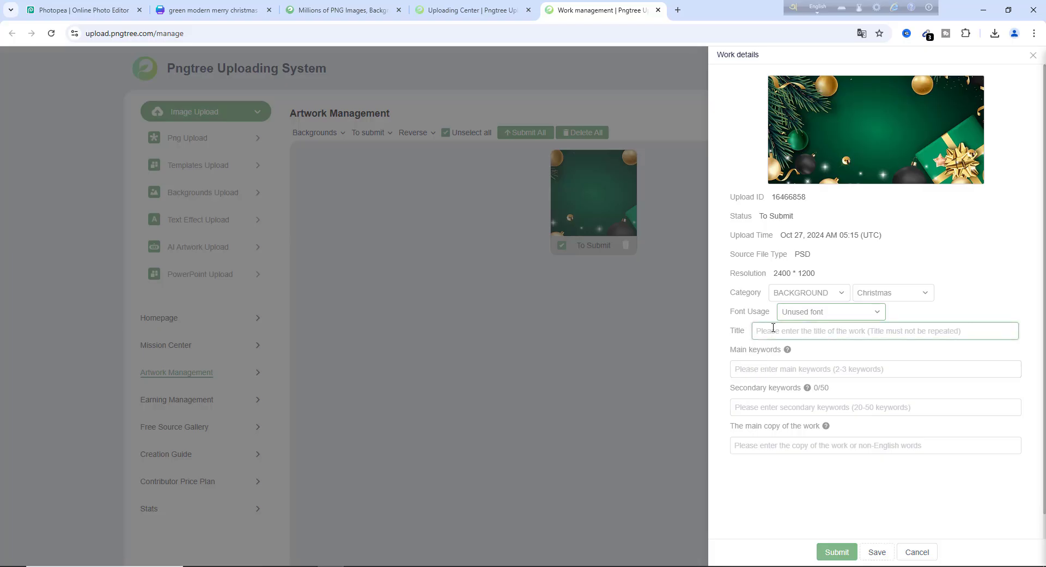
# Enter "Christmas Winter Green Background" as the title of the work.
pyautogui.click(769, 371)
pyautogui.click(780, 332)
pyautogui.write('Christmas Winter Gree')
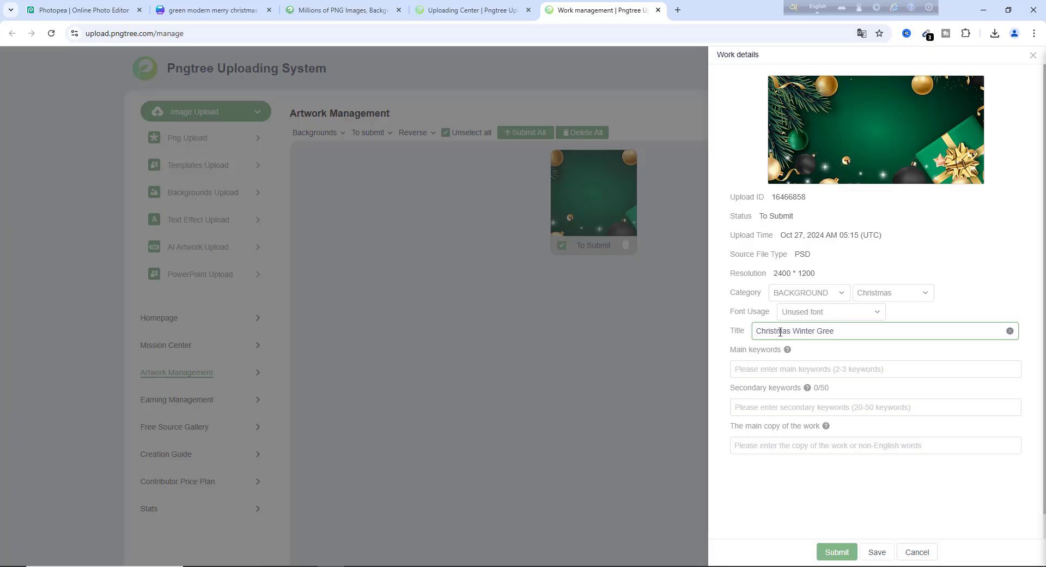
pyautogui.write('ackground')
# Enter the main keywords "christmas", "winter christmas" and "green christmas", separated by commas.
pyautogui.click(786, 374)
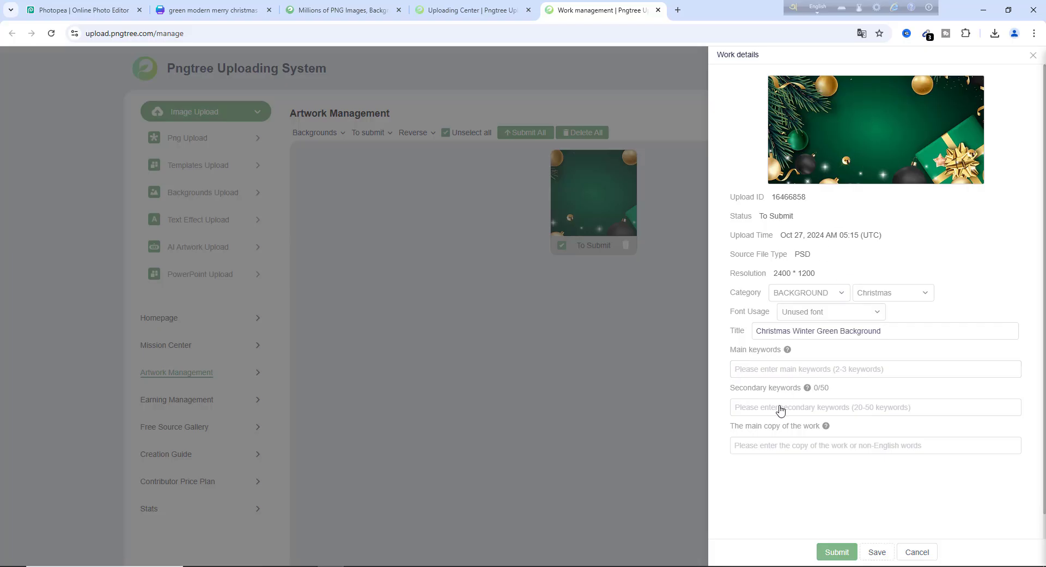
pyautogui.click(780, 373)
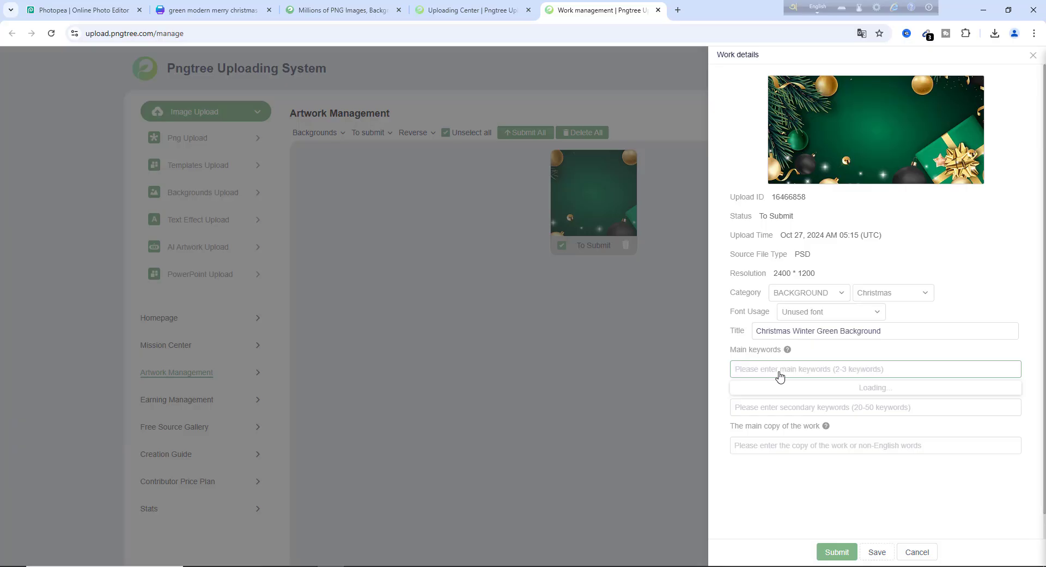
pyautogui.write('chi')
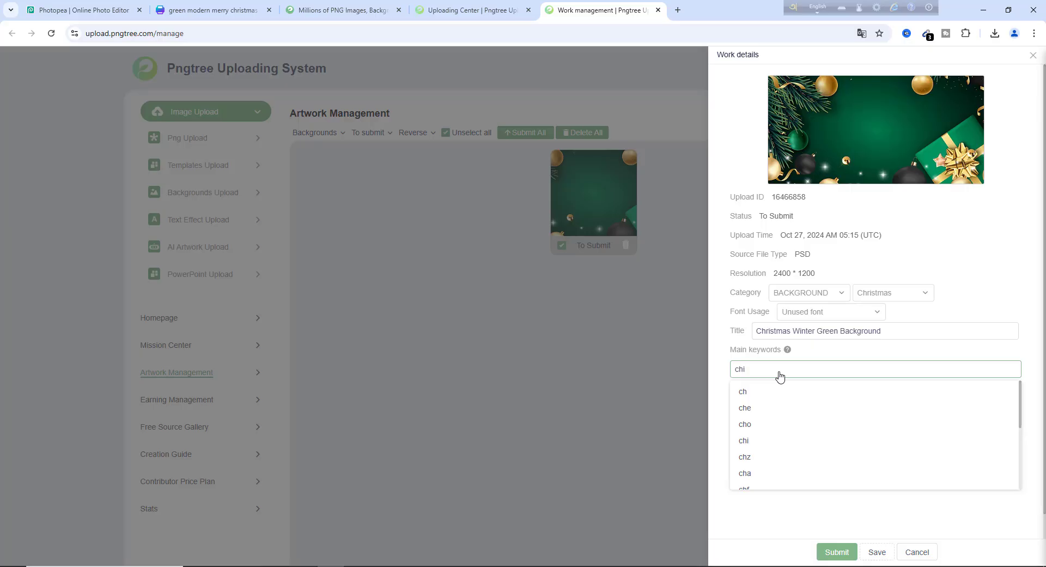
pyautogui.press('BackSpace')
pyautogui.write('stmas,winter christma')
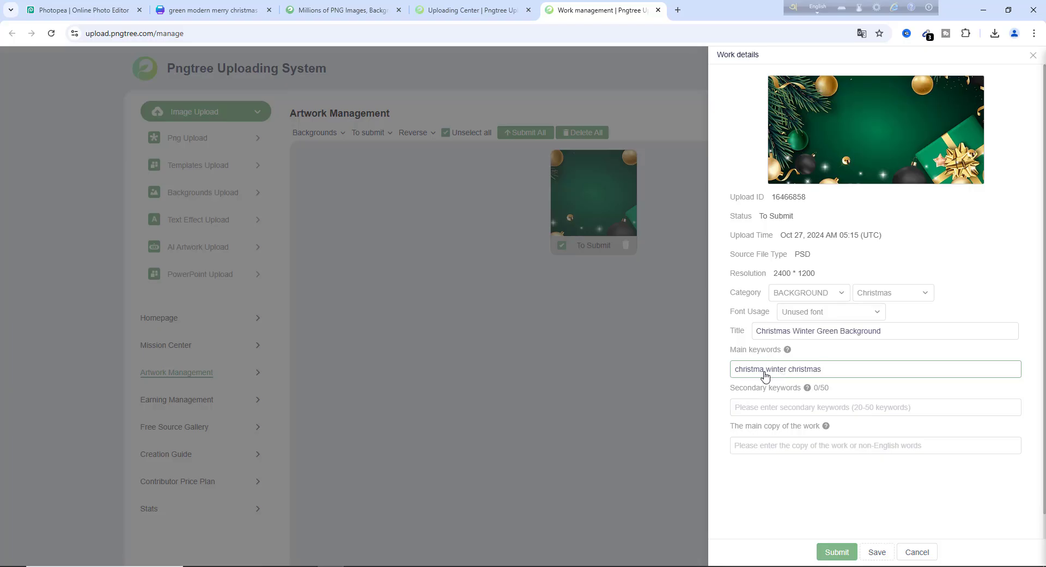
pyautogui.write('s,')
pyautogui.click(832, 369)
pyautogui.write(', green christmas')
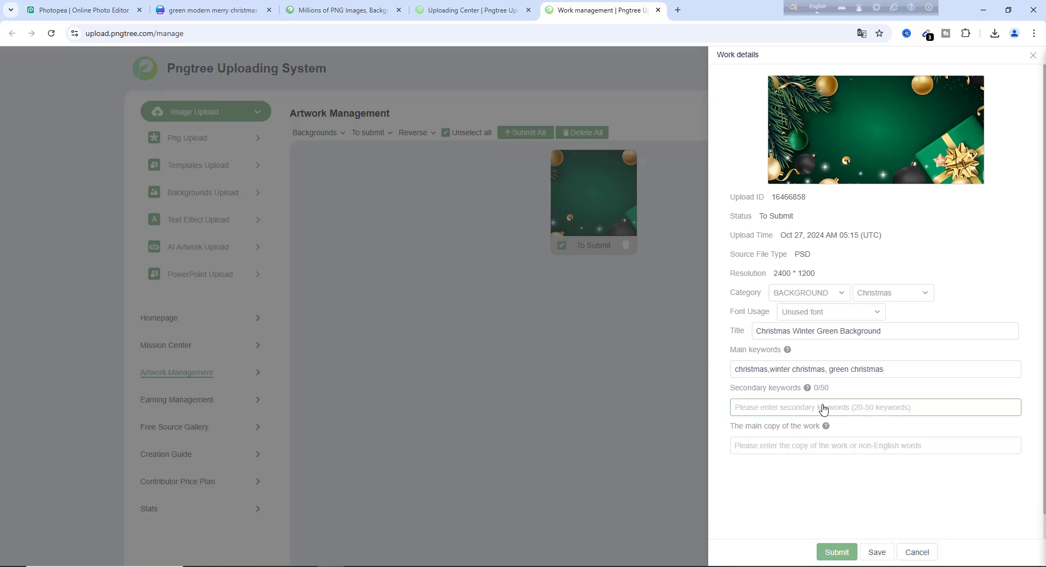
# Commit the main keywords and add all suggested keywords as the work's secondary keywords.
pyautogui.click(806, 414)
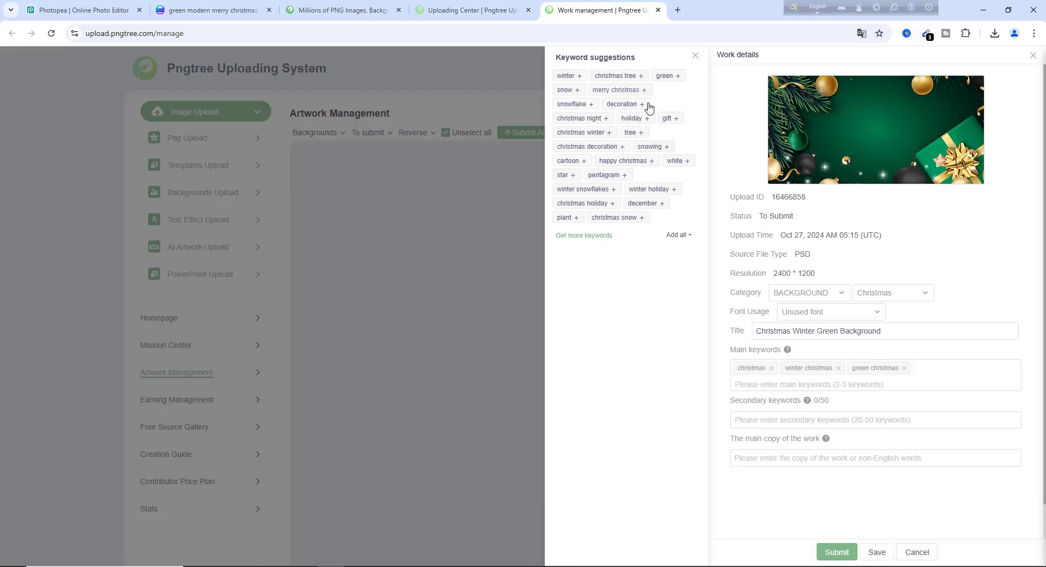
pyautogui.click(680, 237)
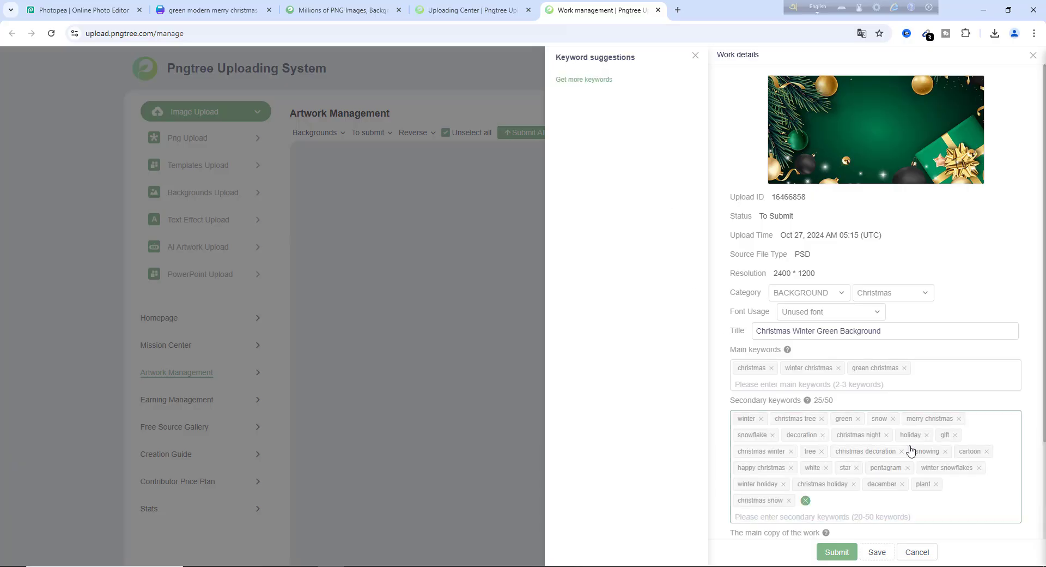
# Check the completed details, submit the work with its main copy left empty, and close the work details.
pyautogui.scroll(-2, 894, 490)
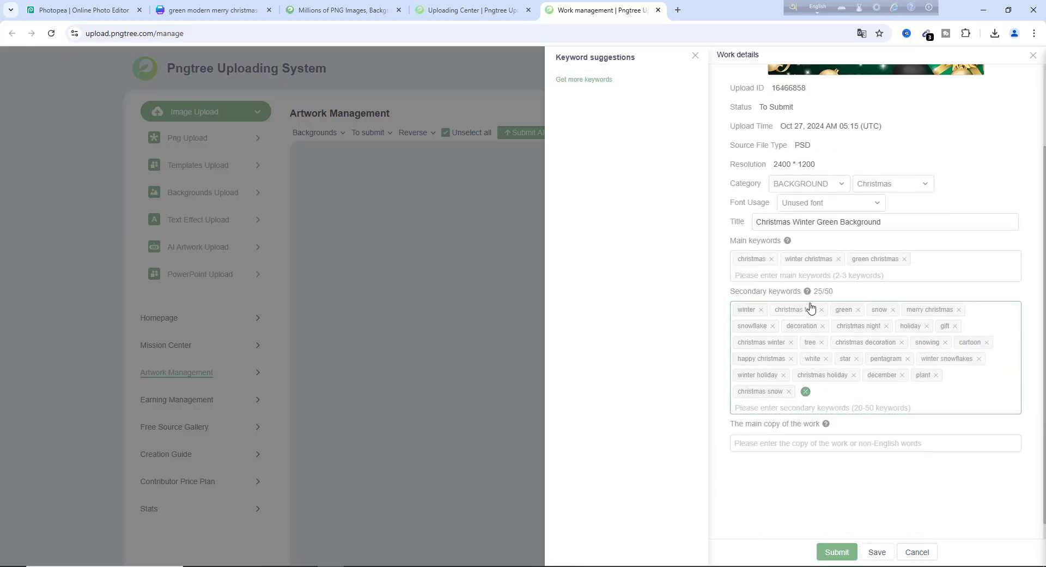
pyautogui.click(808, 444)
pyautogui.click(812, 458)
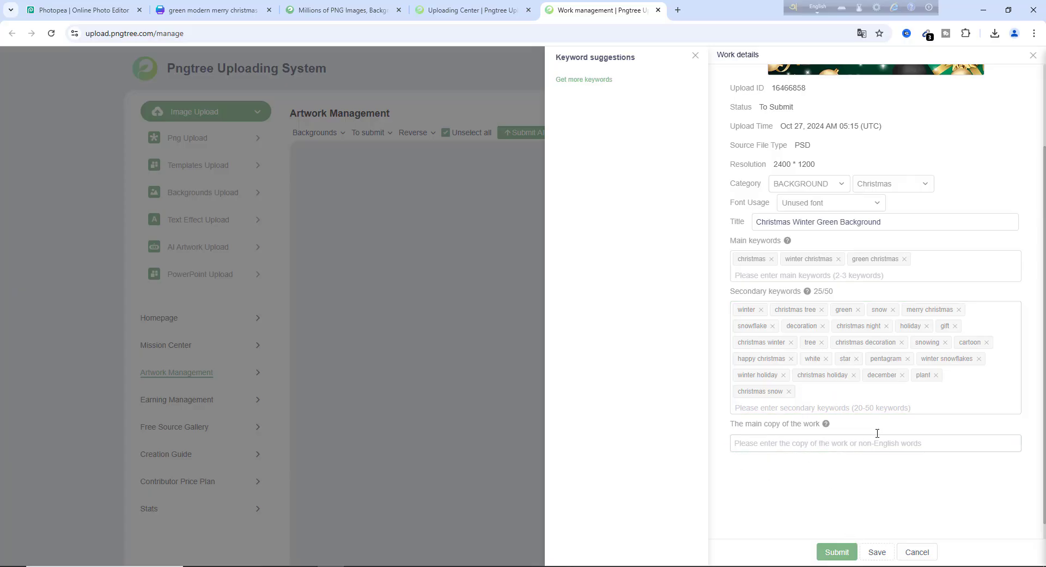
pyautogui.scroll(2, 877, 433)
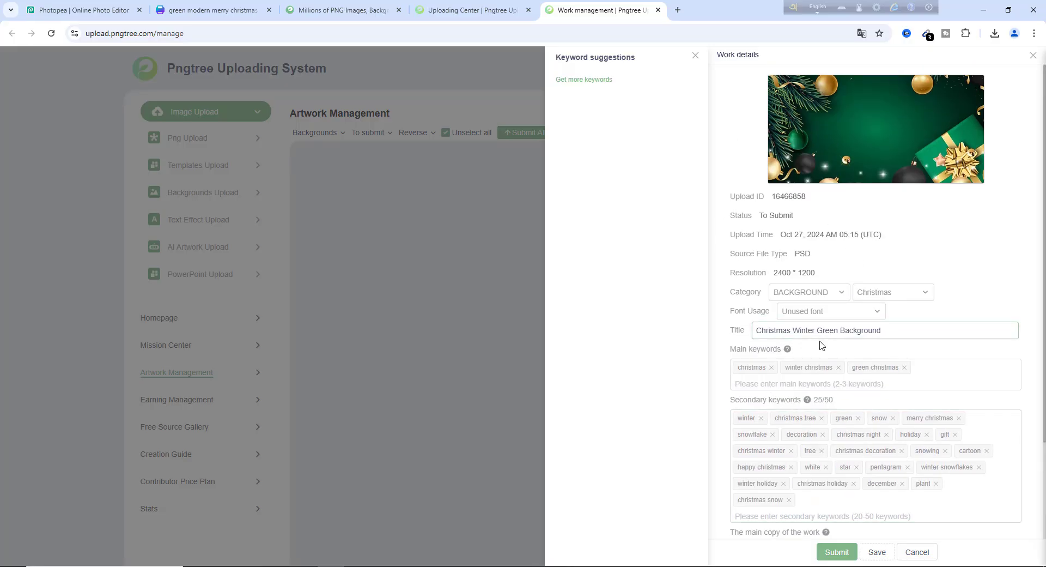
pyautogui.scroll(-3, 820, 463)
pyautogui.click(842, 549)
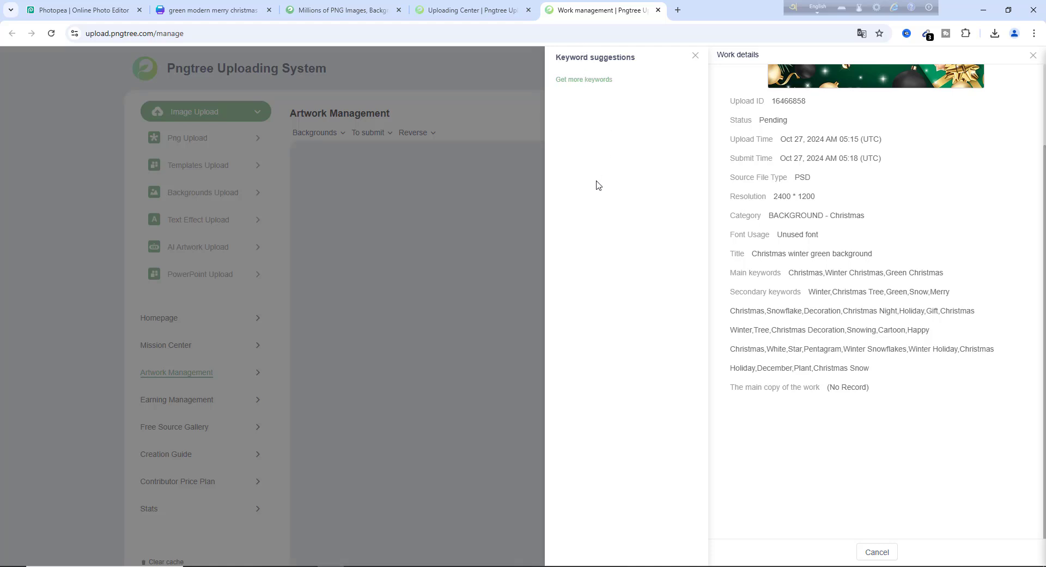
pyautogui.click(876, 552)
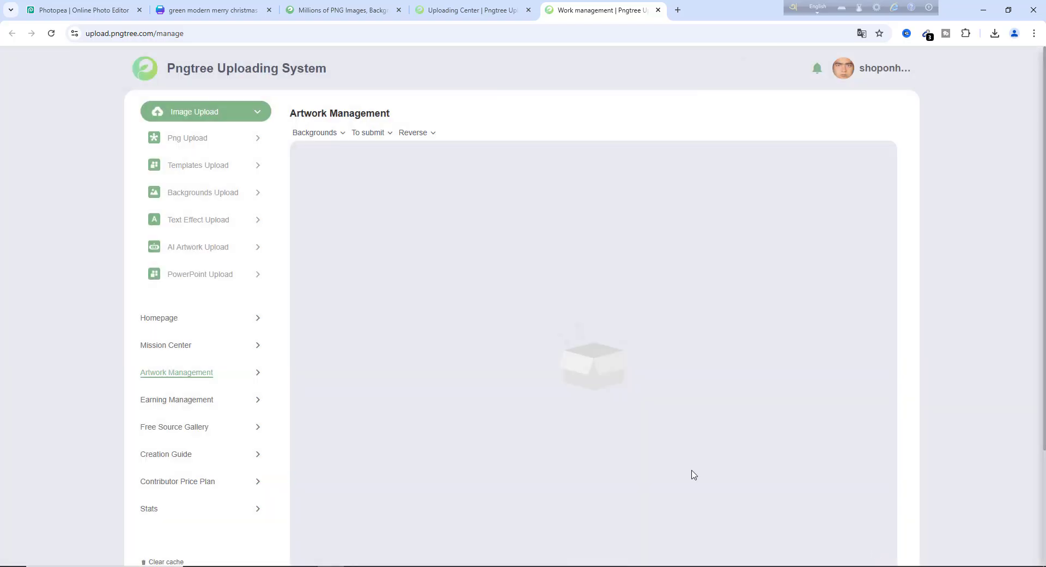
# Filter the background artworks by Pending status and set the sort order to Positive.
pyautogui.click(388, 138)
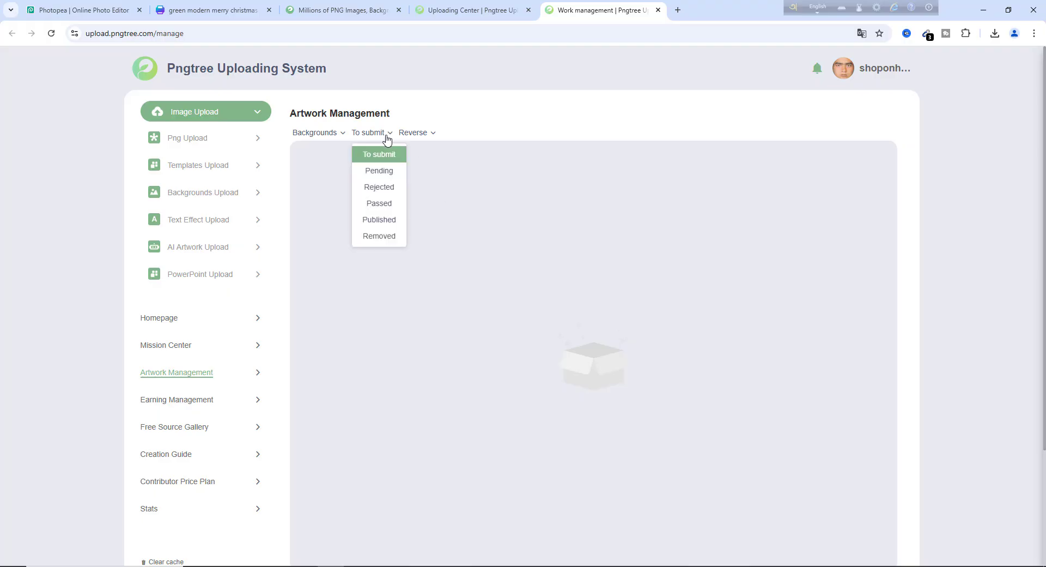
pyautogui.click(387, 171)
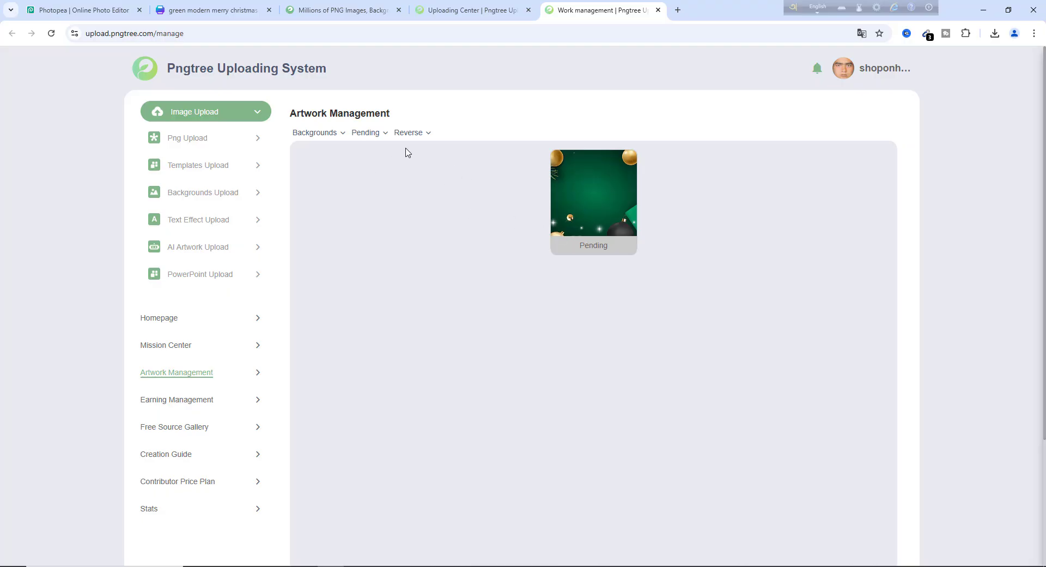
pyautogui.moveTo(427, 137)
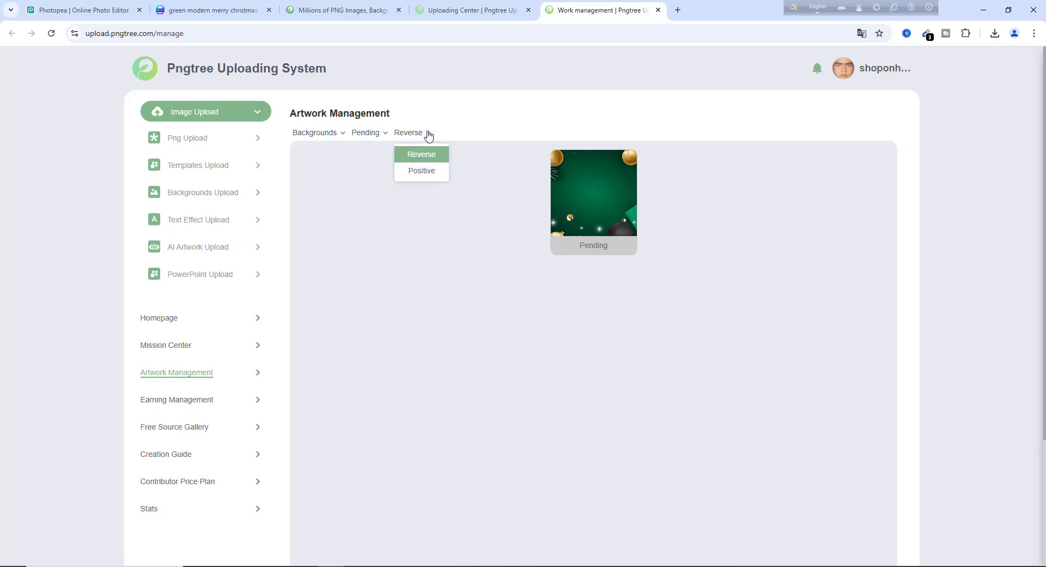
pyautogui.click(426, 173)
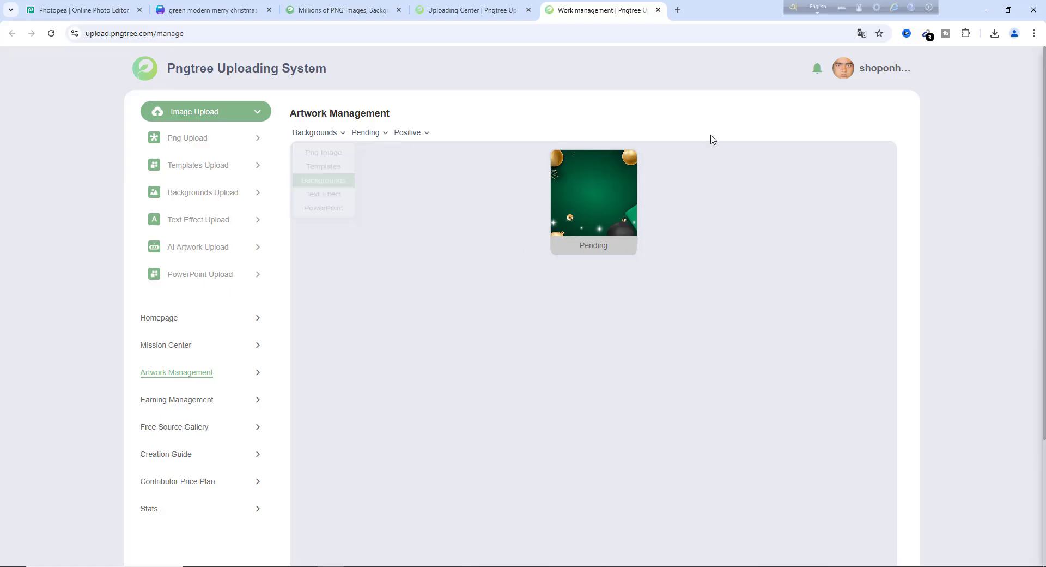
# Open the Earning Management page of the contributor account.
pyautogui.click(197, 405)
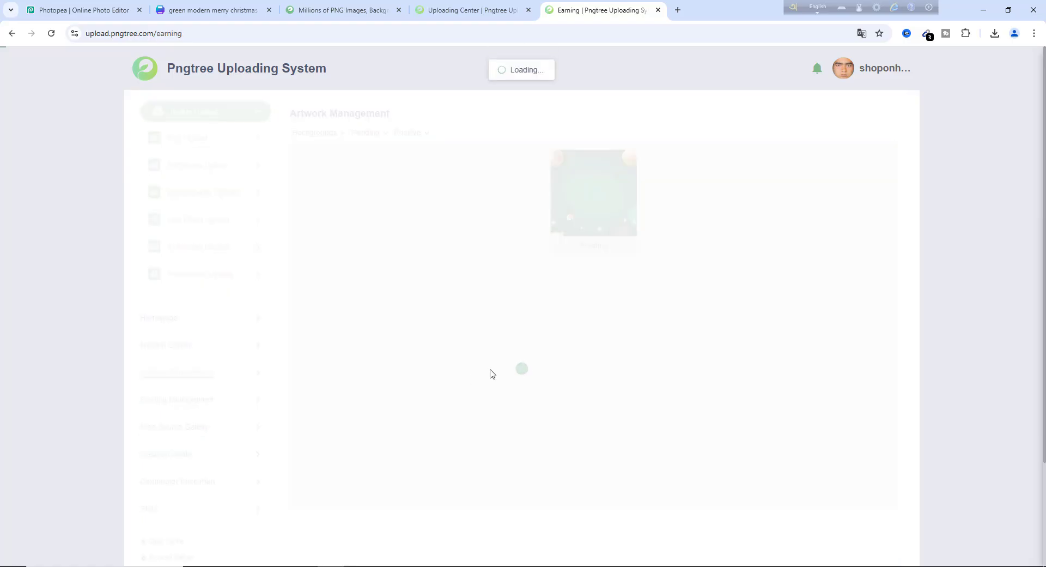